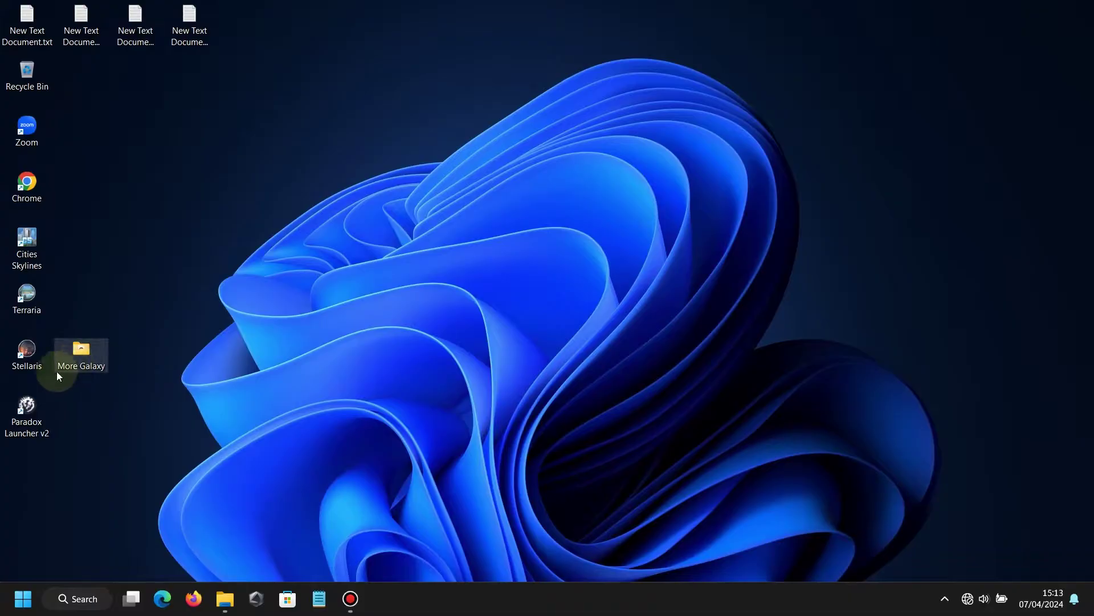
Launch Stellaris from the desktop, check the launcher's Mods page for installed mods, and minimize the launcher
{"action": "double_click", "coordinate": [27, 363]}
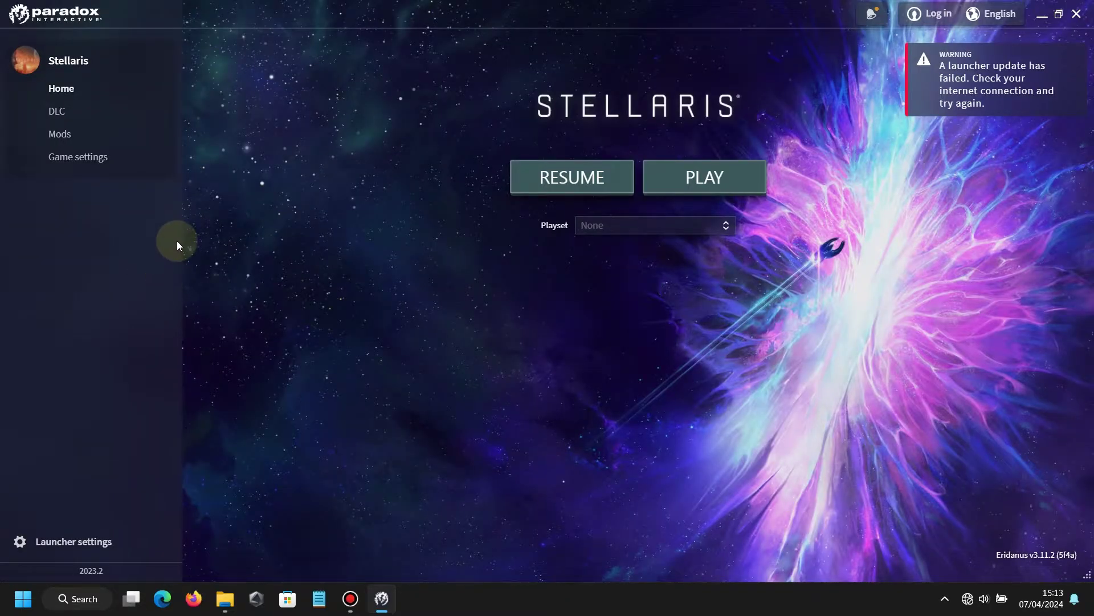
{"action": "left_click", "coordinate": [60, 134]}
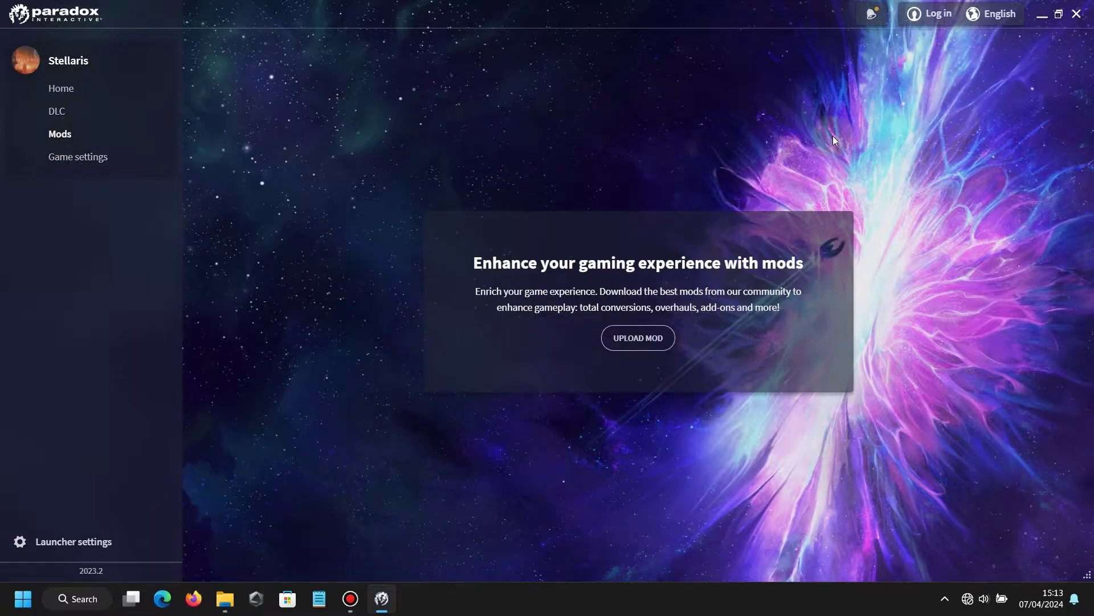
{"action": "left_click", "coordinate": [78, 114]}
{"action": "scroll", "coordinate": [265, 290], "scroll_direction": "down", "scroll_amount": 3}
{"action": "left_click", "coordinate": [53, 137]}
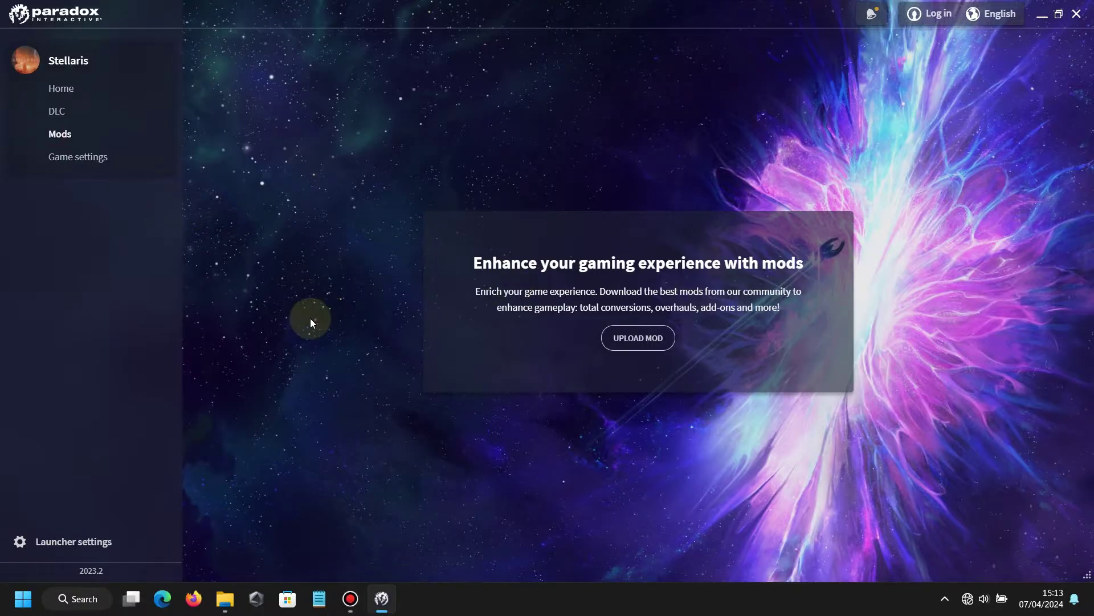
{"action": "left_click", "coordinate": [1042, 14]}
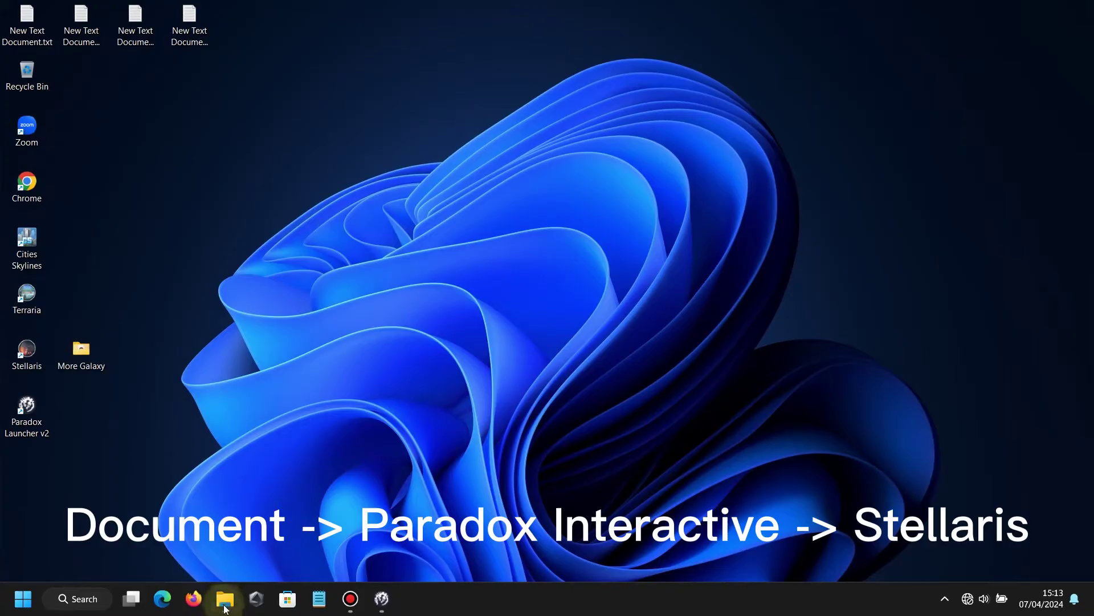
Create a folder named mod inside Documents > Paradox Interactive > Stellaris
{"action": "left_click", "coordinate": [211, 543]}
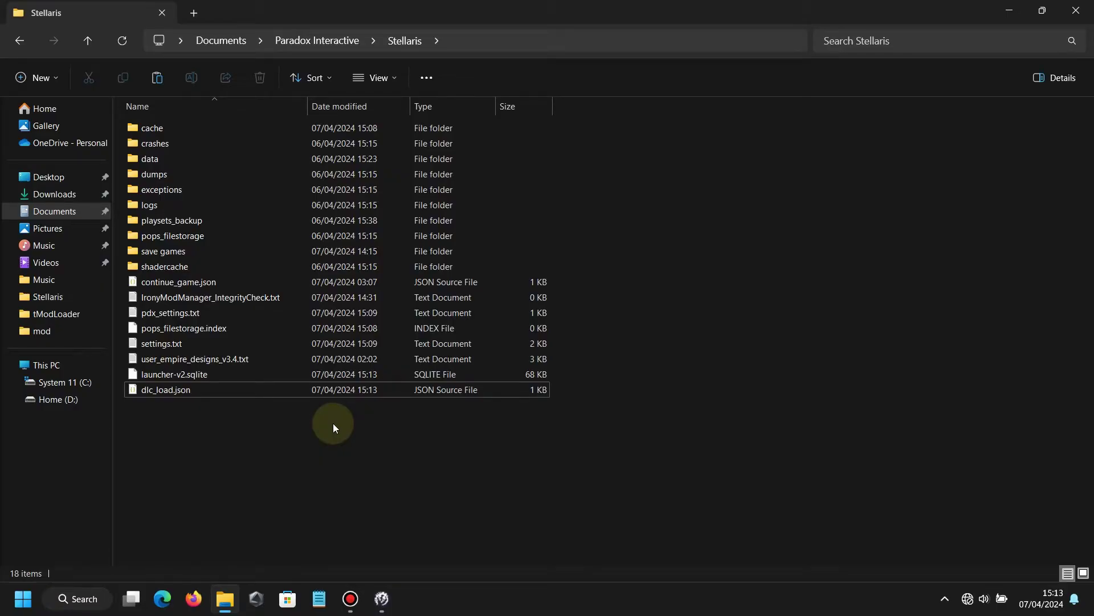
{"action": "right_click", "coordinate": [334, 438]}
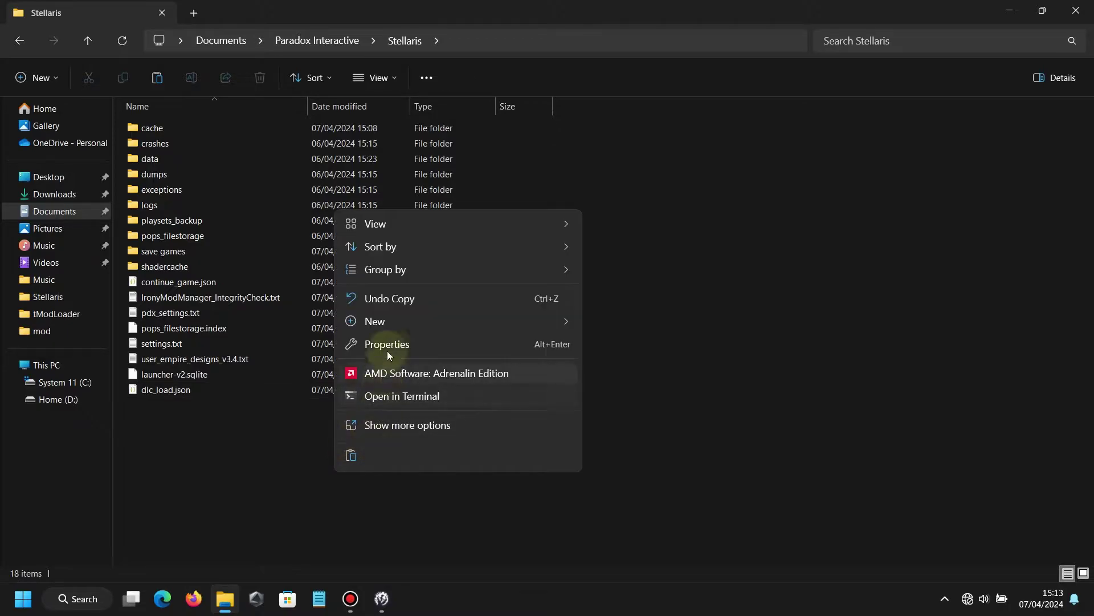
{"action": "mouse_move", "coordinate": [399, 319]}
{"action": "left_click", "coordinate": [655, 320]}
{"action": "type", "text": "mod"}
{"action": "left_click", "coordinate": [529, 487]}
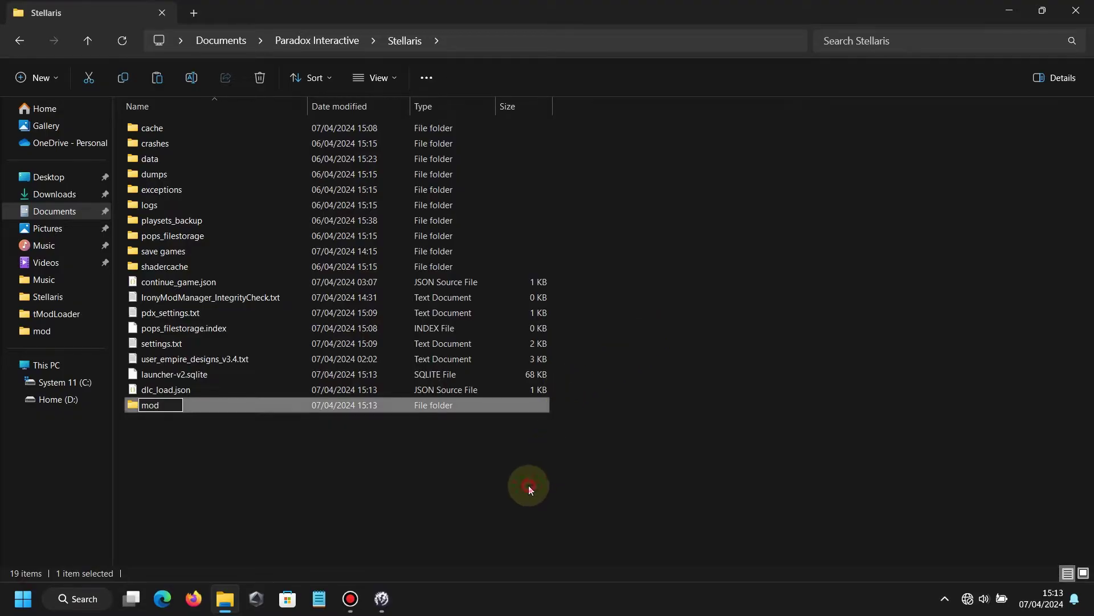
Create a second folder named workshop in the Stellaris documents folder
{"action": "right_click", "coordinate": [528, 488]}
{"action": "mouse_move", "coordinate": [582, 371]}
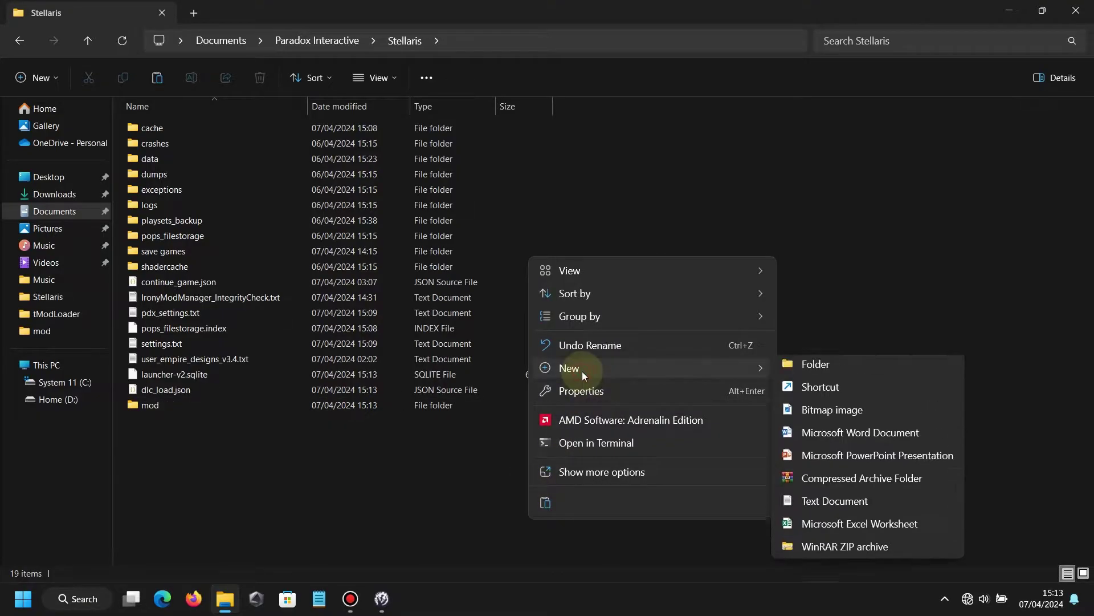
{"action": "left_click", "coordinate": [816, 374]}
{"action": "type", "text": "worksho"}
{"action": "key", "text": "Return"}
{"action": "left_click", "coordinate": [626, 505]}
Create a folder named content inside the workshop folder
{"action": "double_click", "coordinate": [184, 420]}
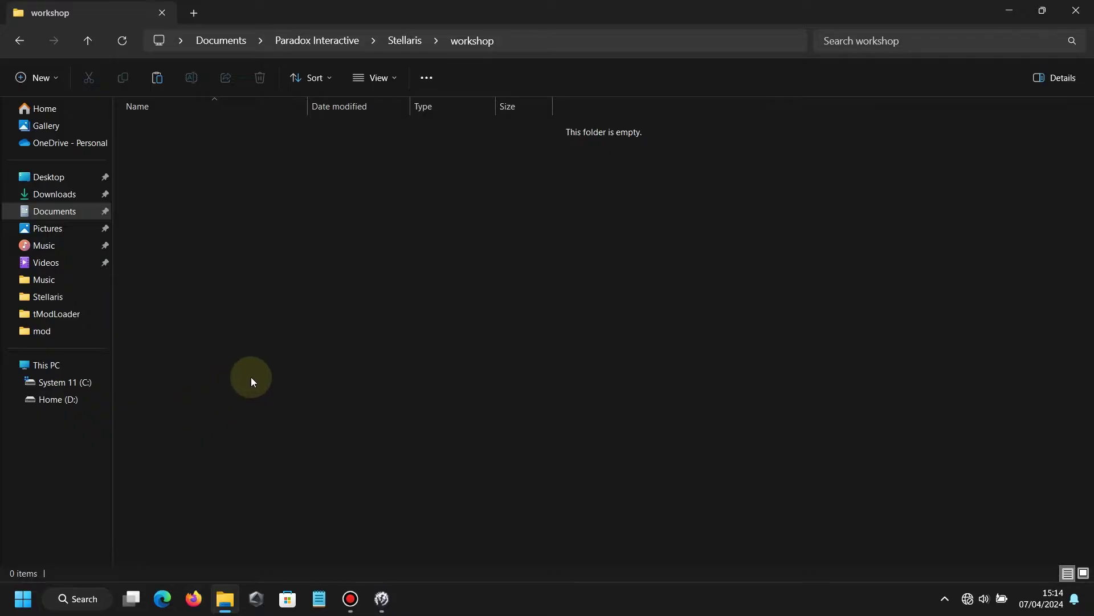
{"action": "right_click", "coordinate": [251, 378]}
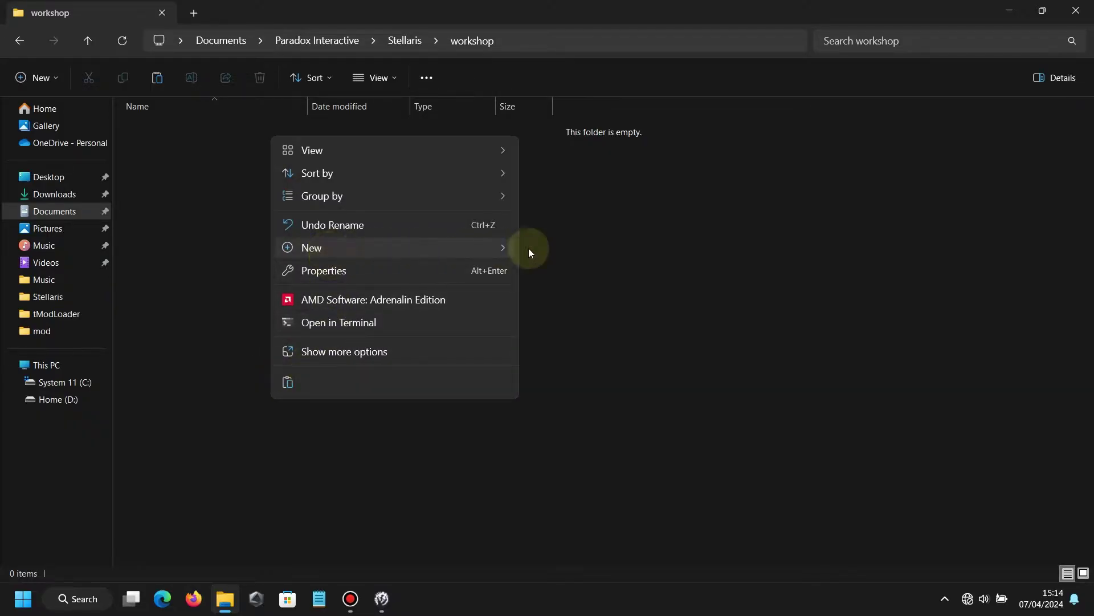
{"action": "mouse_move", "coordinate": [501, 248]}
{"action": "left_click", "coordinate": [559, 251]}
{"action": "type", "text": "co"}
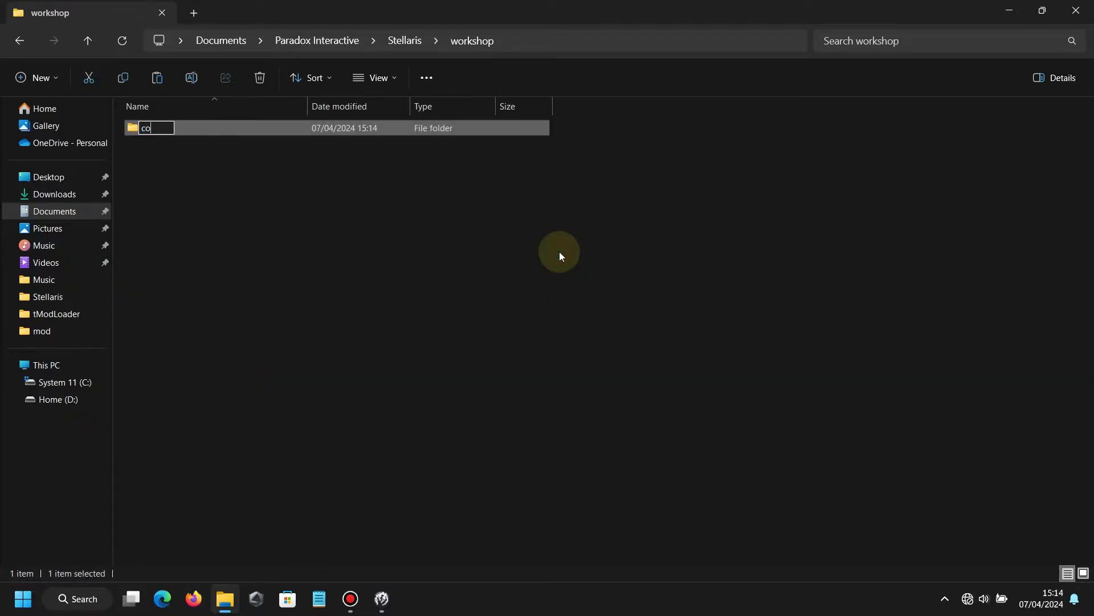
{"action": "type", "text": "neent"}
{"action": "left_click", "coordinate": [559, 251]}
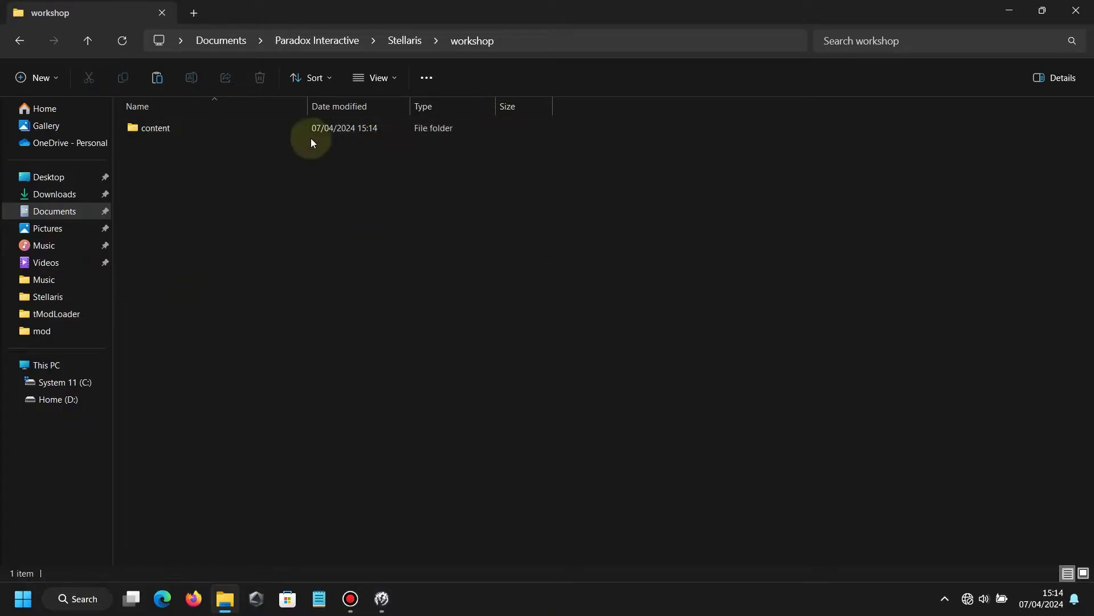
Create a folder named 281990 inside the content folder and open it
{"action": "double_click", "coordinate": [258, 128]}
{"action": "right_click", "coordinate": [297, 233]}
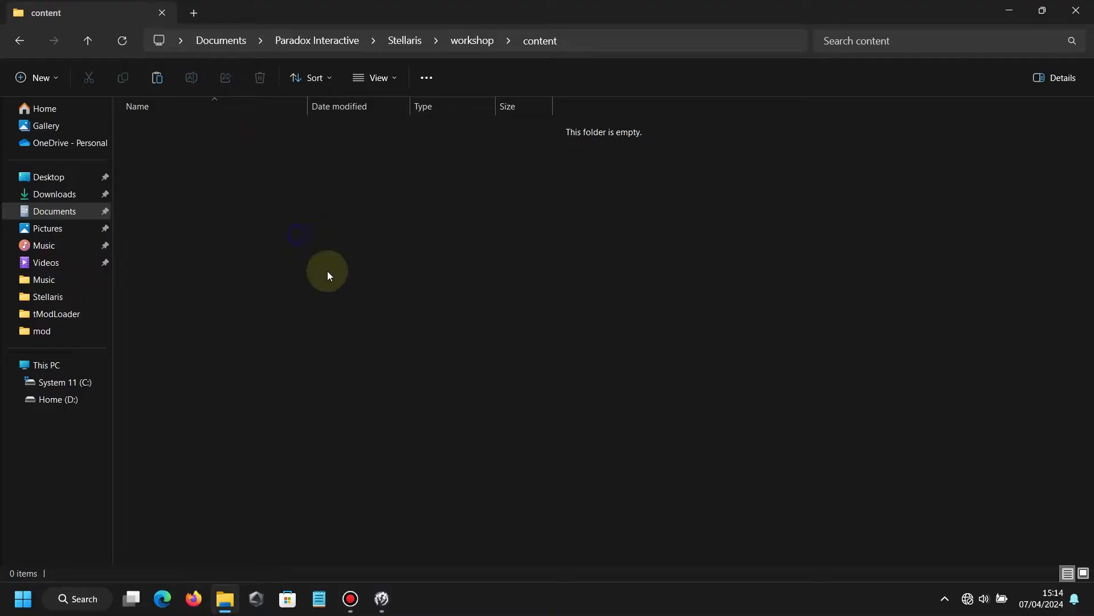
{"action": "mouse_move", "coordinate": [354, 333]}
{"action": "mouse_move", "coordinate": [360, 377]}
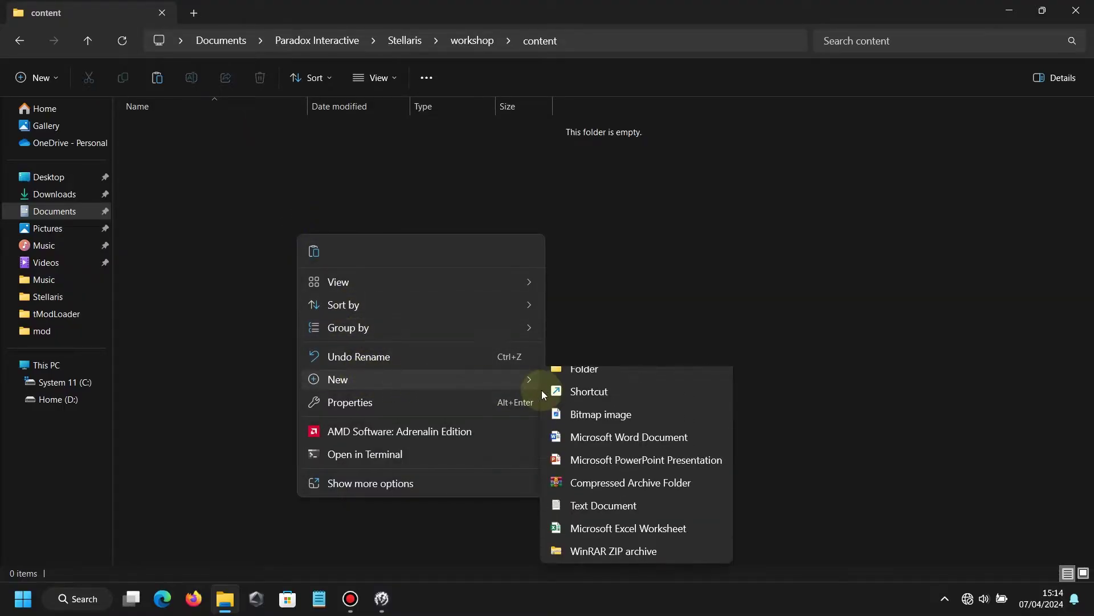
{"action": "left_click", "coordinate": [573, 393]}
{"action": "type", "text": "2"}
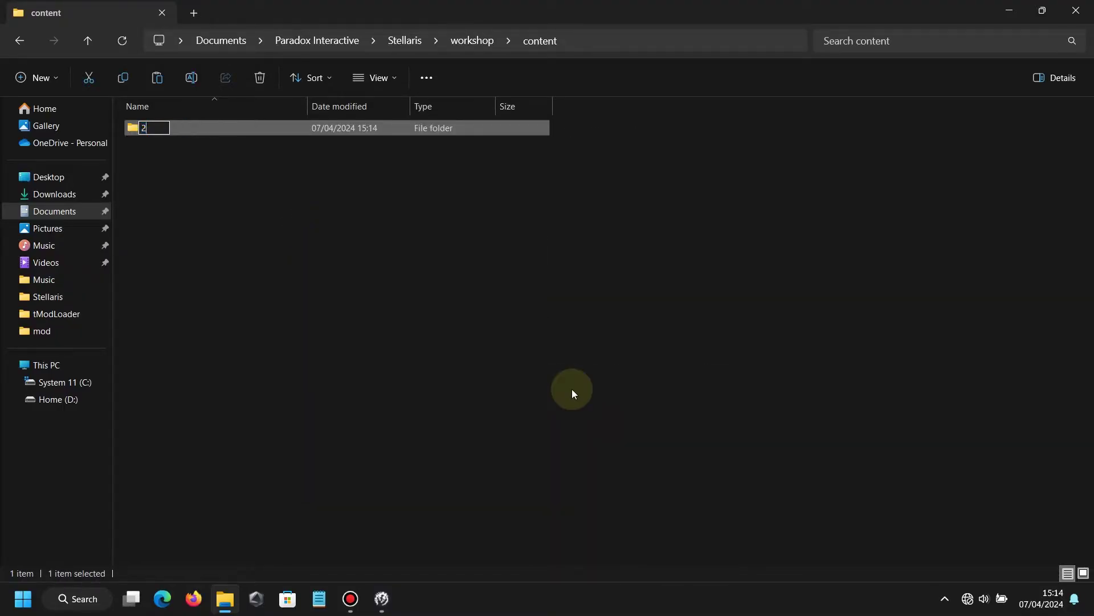
{"action": "type", "text": "81990"}
{"action": "key", "text": "Return"}
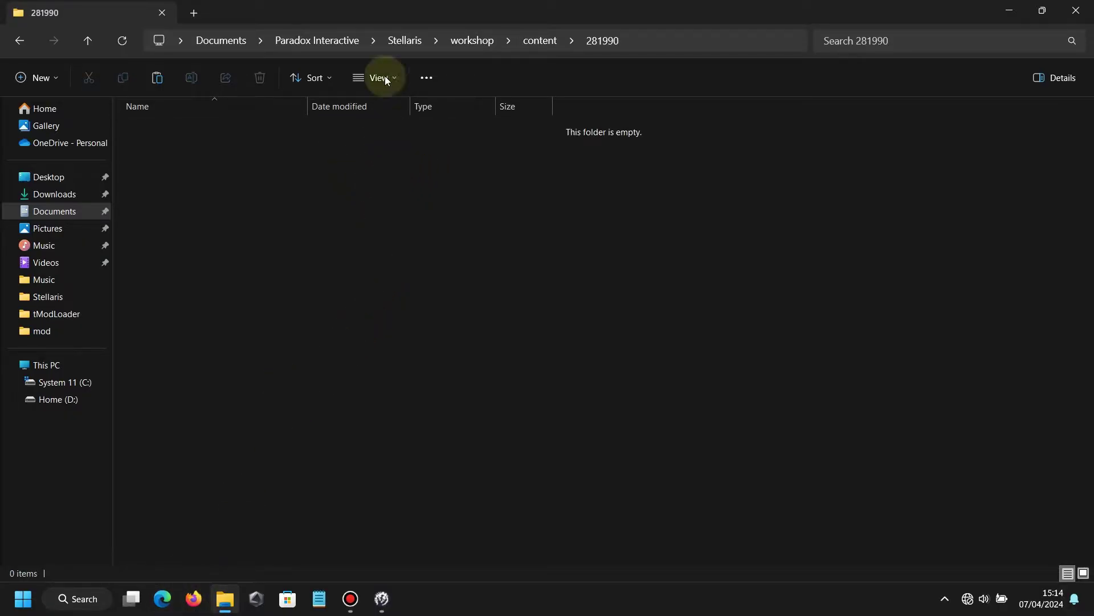
Move the 683594024 folder from the desktop's More Galaxy folder into workshop > content > 281990
{"action": "left_click_drag", "start_coordinate": [347, 19], "coordinate": [681, 46]}
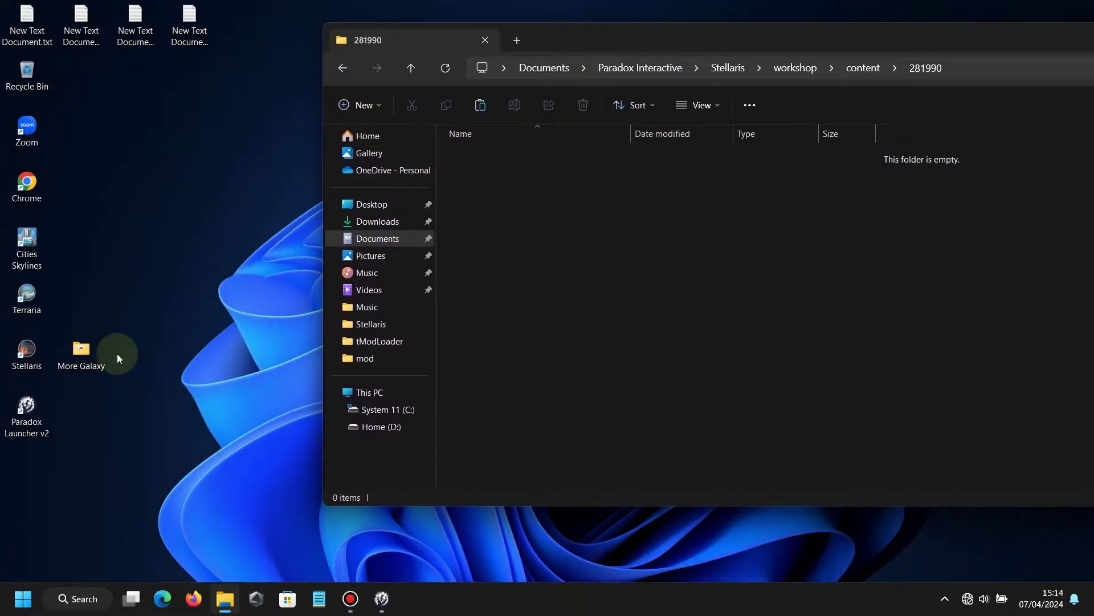
{"action": "double_click", "coordinate": [84, 363]}
{"action": "left_click_drag", "start_coordinate": [557, 12], "coordinate": [645, 248]}
{"action": "left_click_drag", "start_coordinate": [411, 462], "coordinate": [322, 433]}
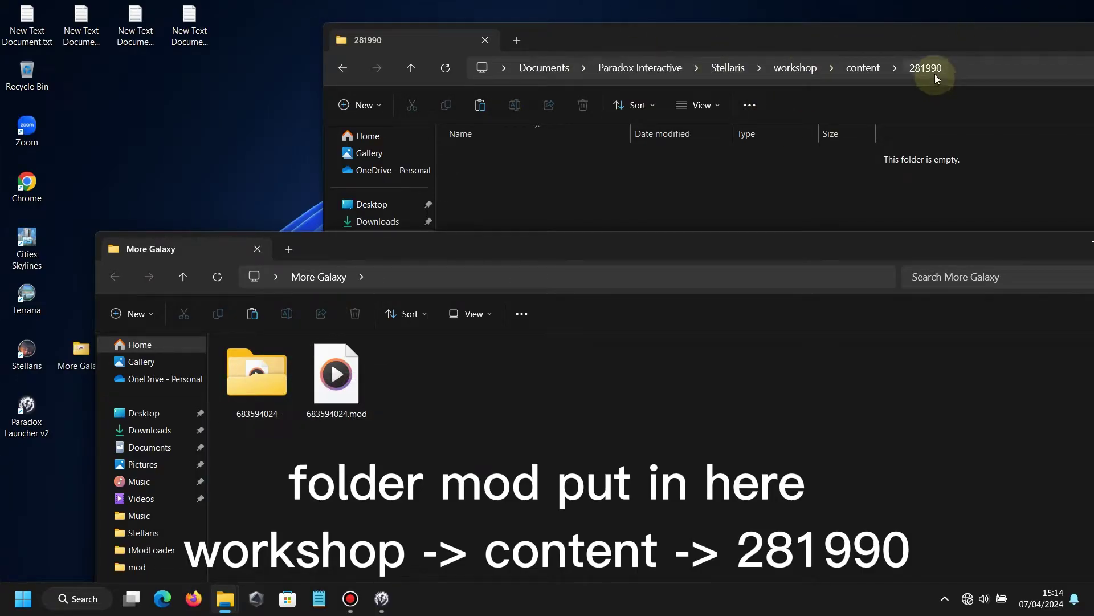
{"action": "left_click_drag", "start_coordinate": [254, 369], "coordinate": [652, 183]}
{"action": "left_click", "coordinate": [610, 194]}
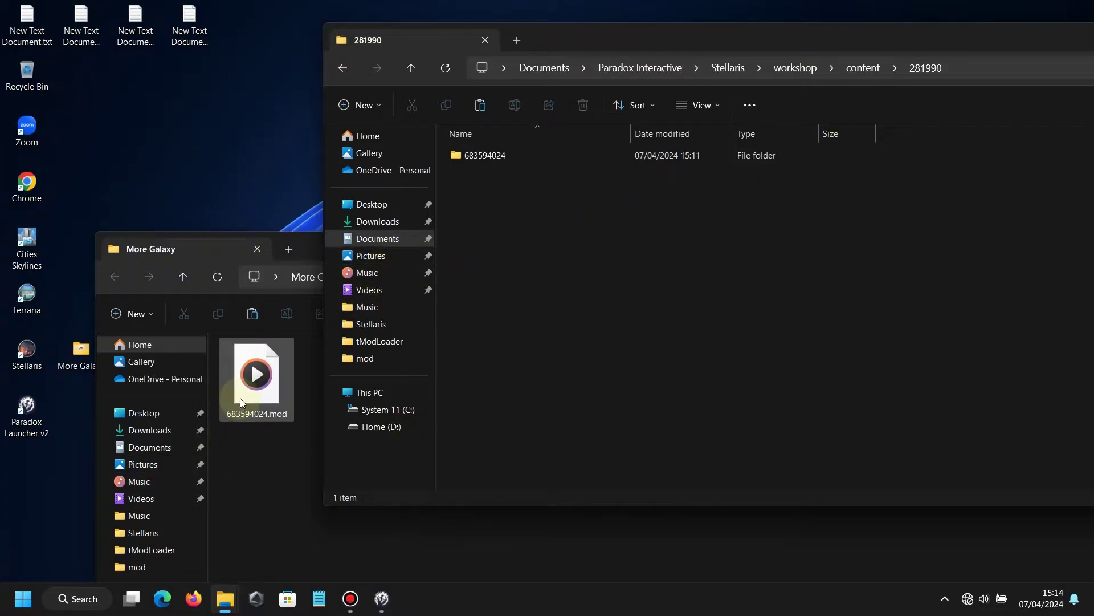
Move the 683594024.mod file from More Galaxy into the Stellaris mod folder and close the More Galaxy window
{"action": "left_click", "coordinate": [795, 70]}
{"action": "left_click", "coordinate": [344, 72]}
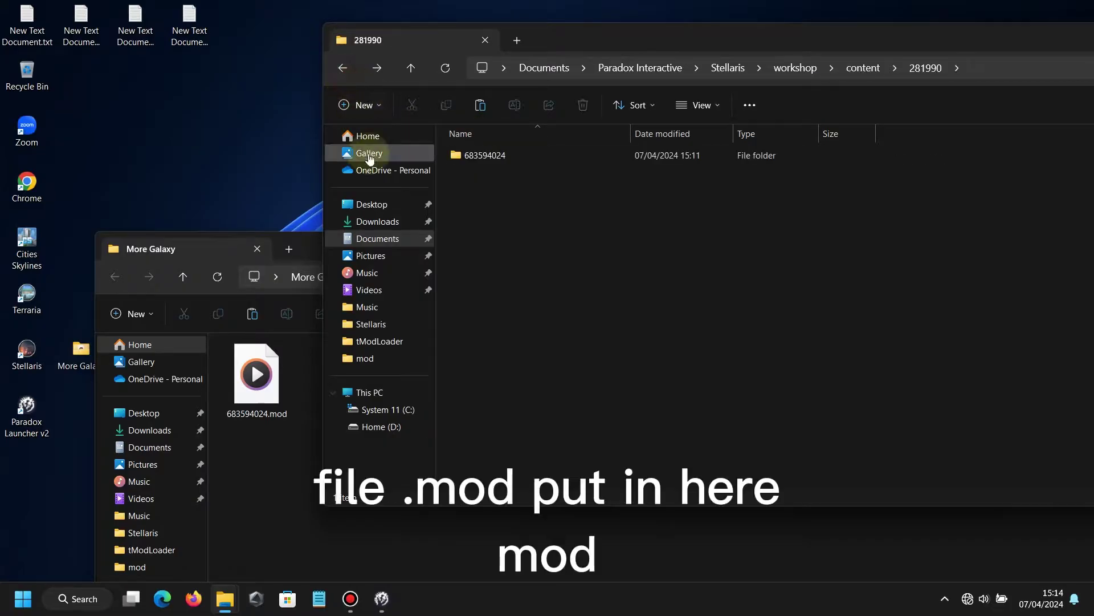
{"action": "left_click", "coordinate": [346, 69]}
{"action": "left_click", "coordinate": [344, 69]}
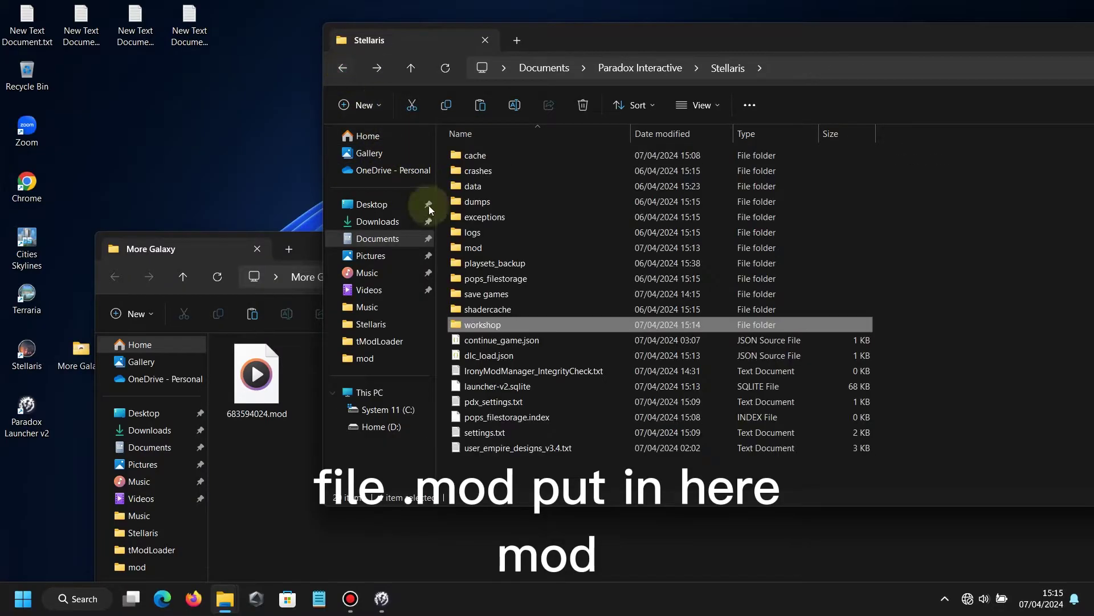
{"action": "left_click", "coordinate": [482, 248]}
{"action": "double_click", "coordinate": [482, 247]}
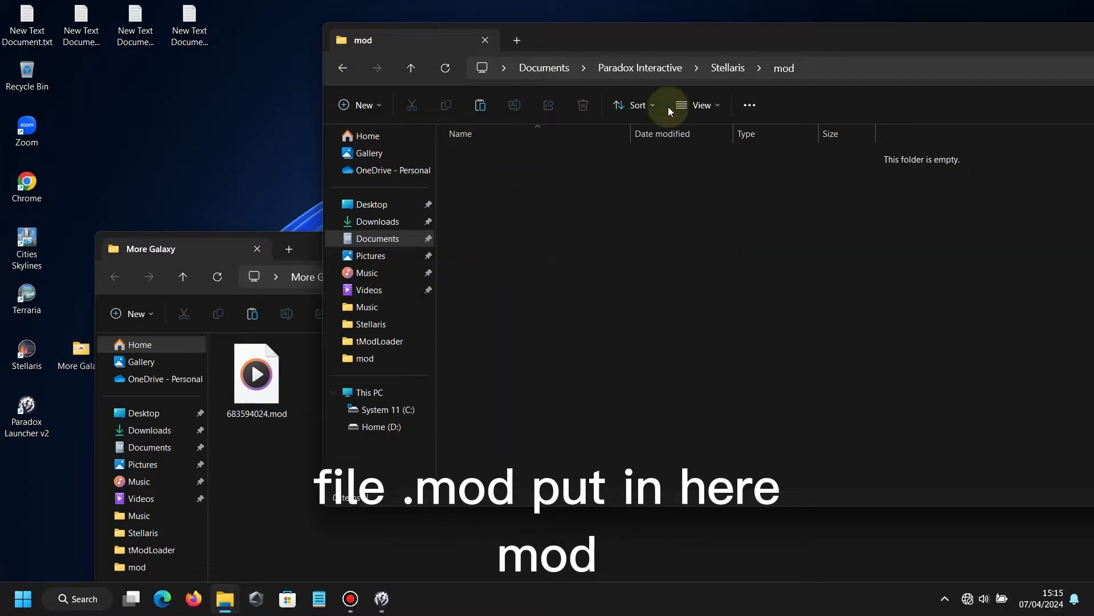
{"action": "left_click_drag", "start_coordinate": [256, 376], "coordinate": [655, 268]}
{"action": "double_click", "coordinate": [297, 249]}
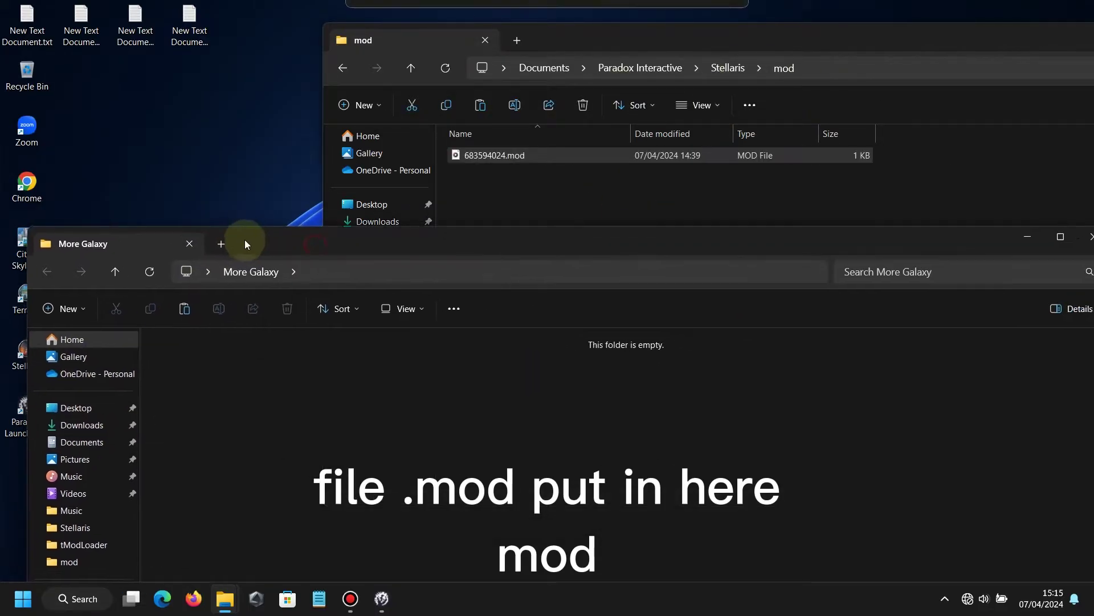
{"action": "left_click", "coordinate": [1056, 209]}
{"action": "left_click", "coordinate": [655, 193]}
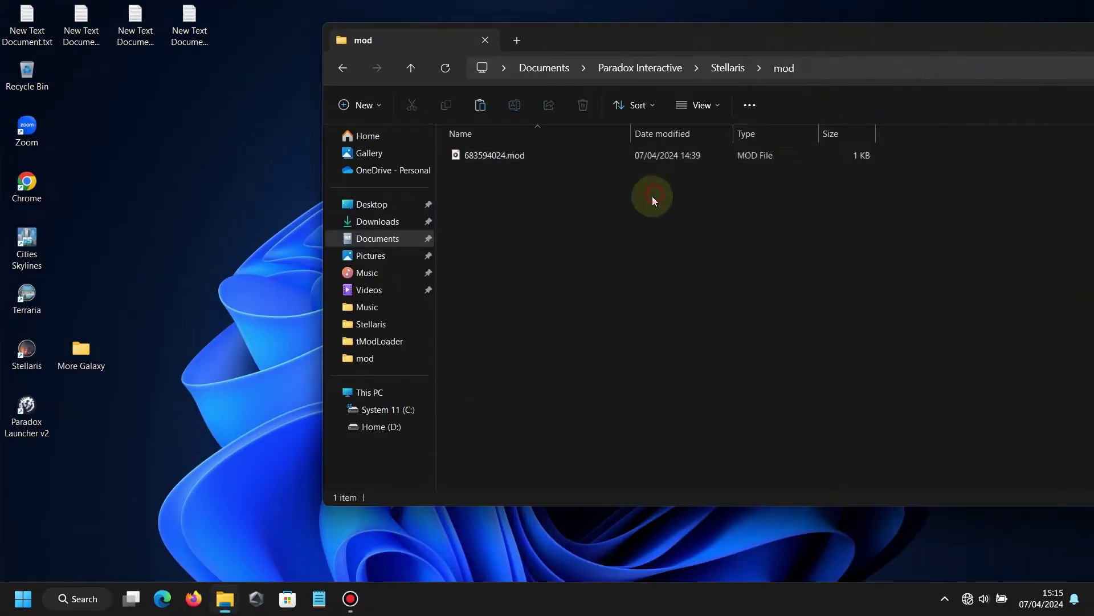
Launch Stellaris again, check the launcher's installed mods for More Galaxy Sizes, and return to its home page
{"action": "double_click", "coordinate": [27, 349]}
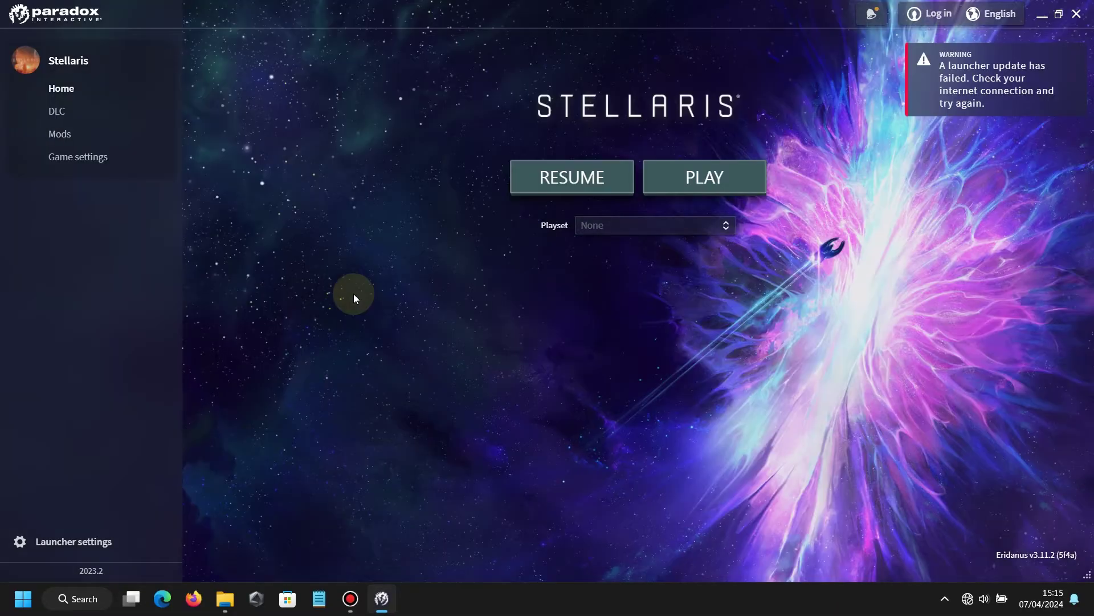
{"action": "left_click", "coordinate": [66, 135]}
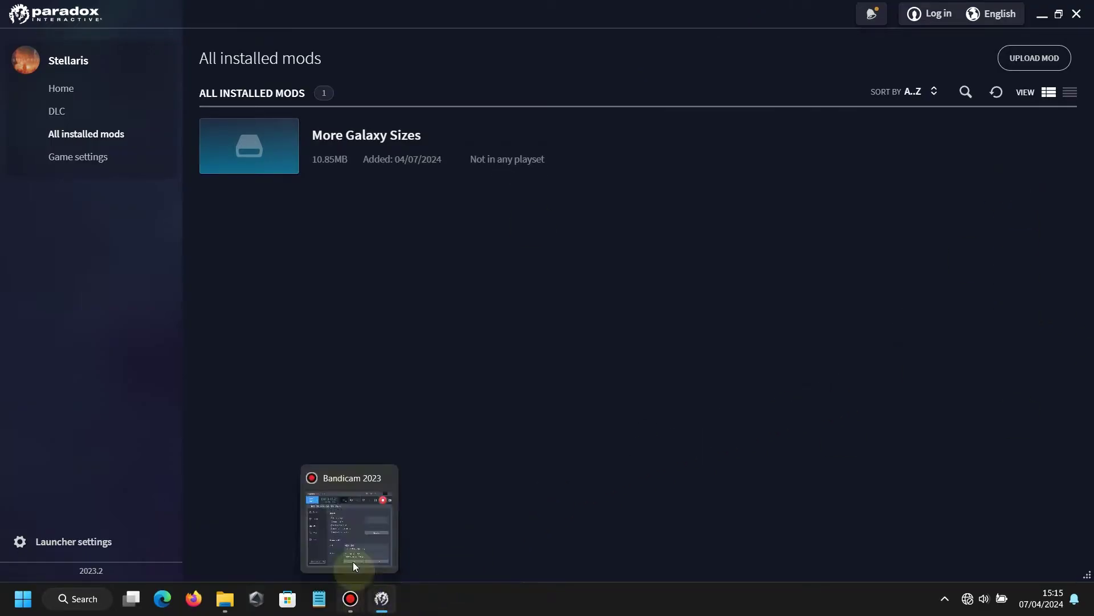
{"action": "left_click", "coordinate": [64, 89]}
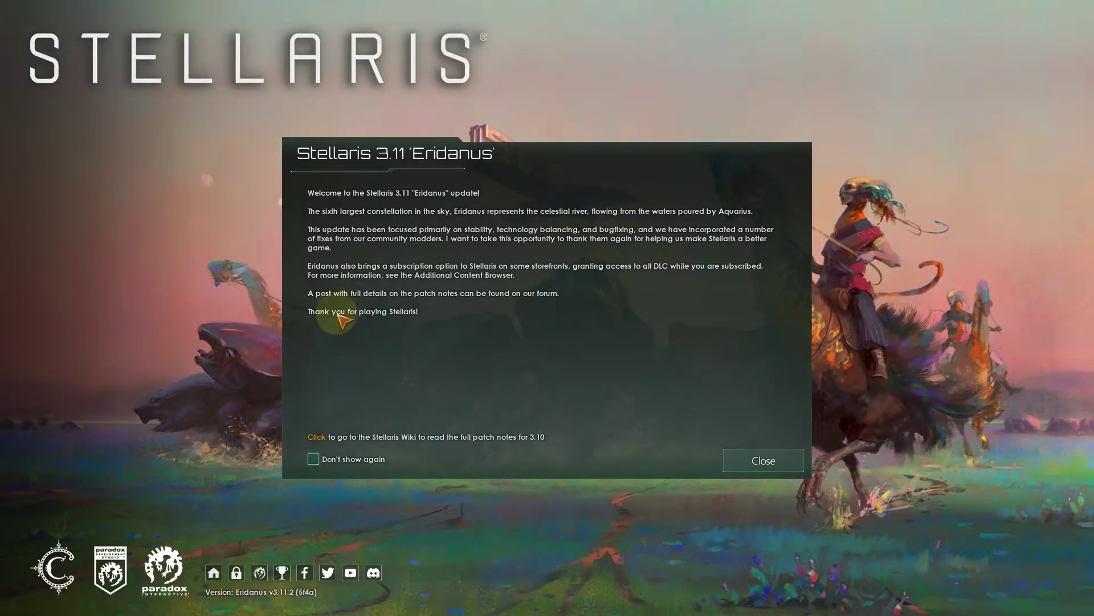
Dismiss the update notes and start setting up a new game with the Cevantian Imperial Constituents empire
{"action": "key", "text": "Escape"}
{"action": "left_click", "coordinate": [36, 155]}
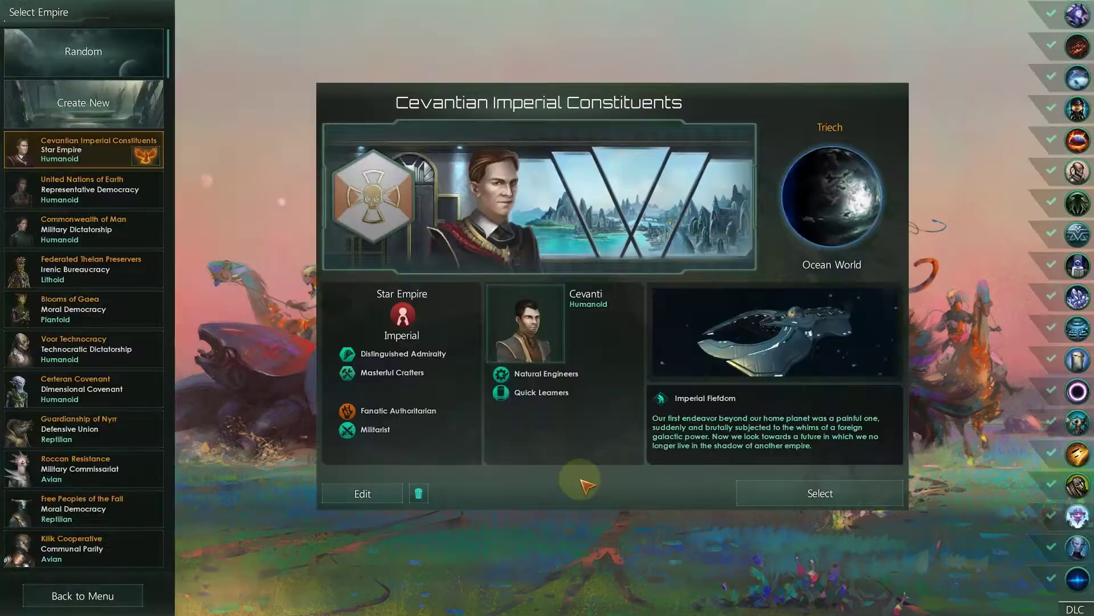
{"action": "left_click", "coordinate": [732, 492]}
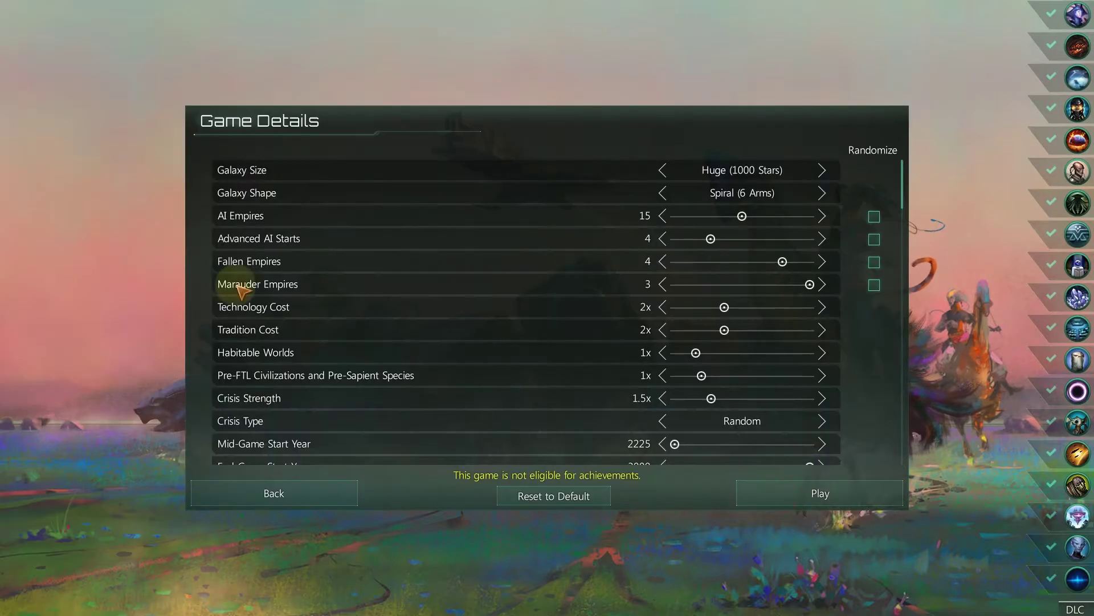
Cycle through the available galaxy sizes and switch the galaxy shape to Barred Spiral in the game details
{"action": "left_click", "coordinate": [822, 169]}
{"action": "left_click", "coordinate": [822, 193]}
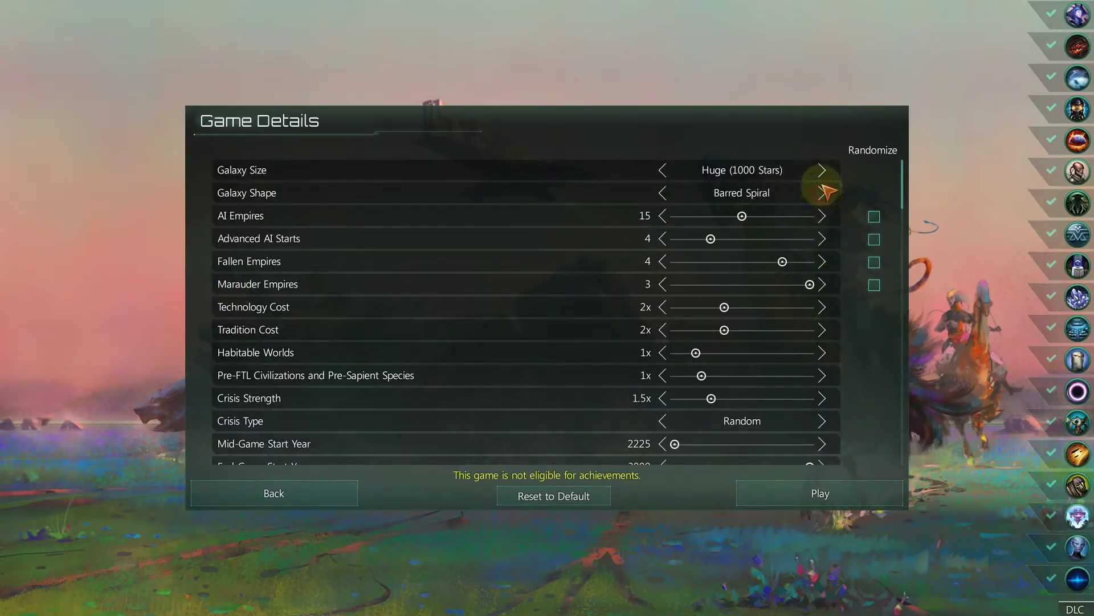
{"action": "left_click", "coordinate": [822, 168]}
{"action": "left_click", "coordinate": [822, 167]}
{"action": "left_click", "coordinate": [821, 169]}
{"action": "left_click", "coordinate": [821, 170]}
{"action": "left_click", "coordinate": [821, 169]}
{"action": "left_click", "coordinate": [822, 169]}
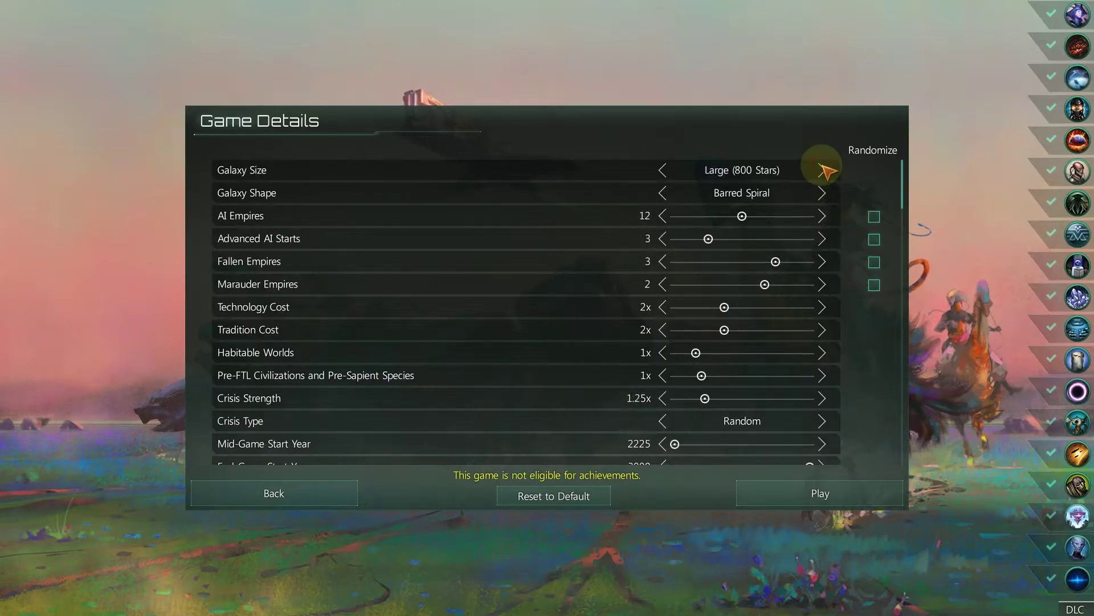
Back out of the new game setup to the main menu and exit the game to the desktop
{"action": "left_click", "coordinate": [319, 494]}
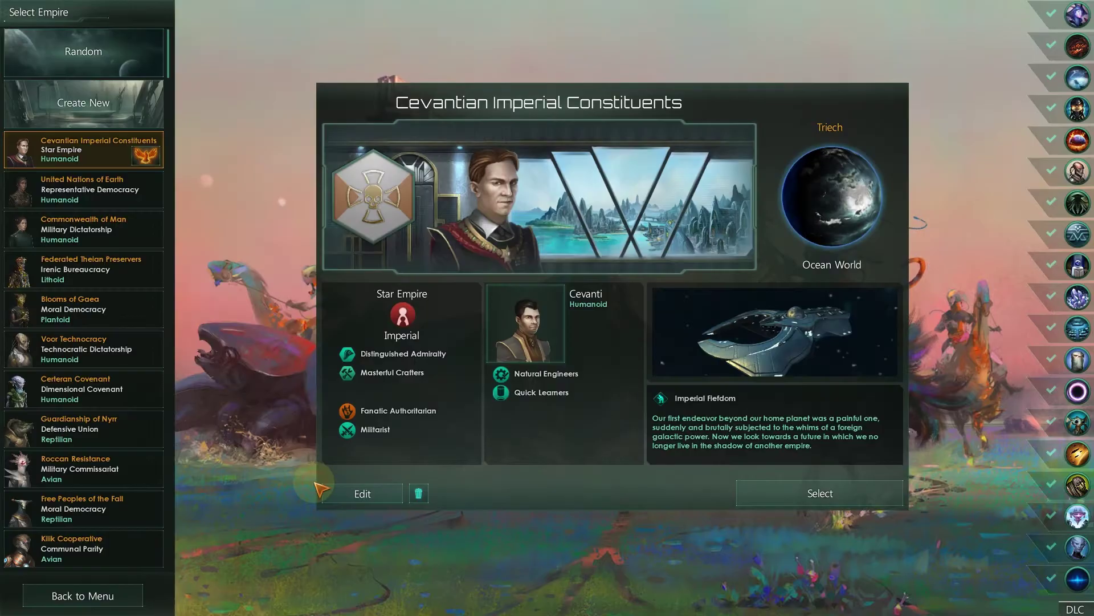
{"action": "left_click", "coordinate": [126, 595]}
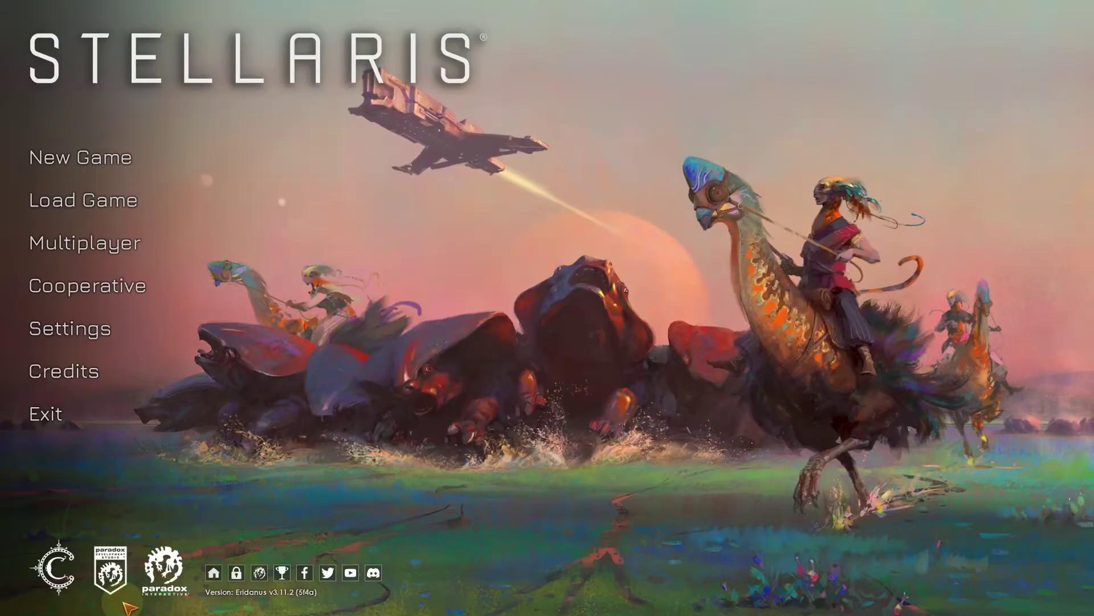
{"action": "left_click", "coordinate": [96, 397]}
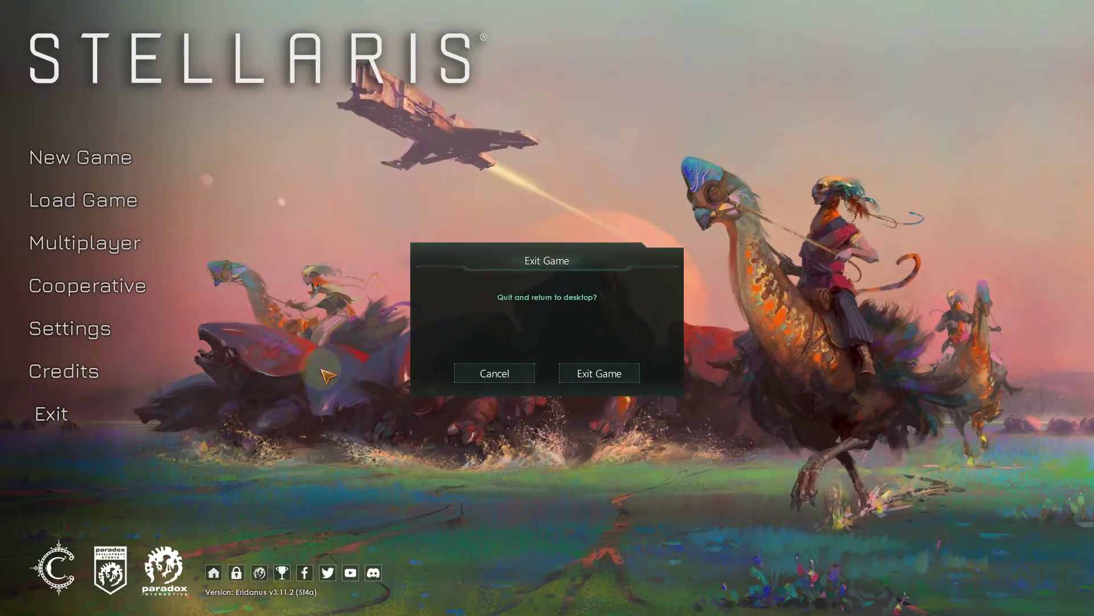
{"action": "left_click", "coordinate": [593, 371]}
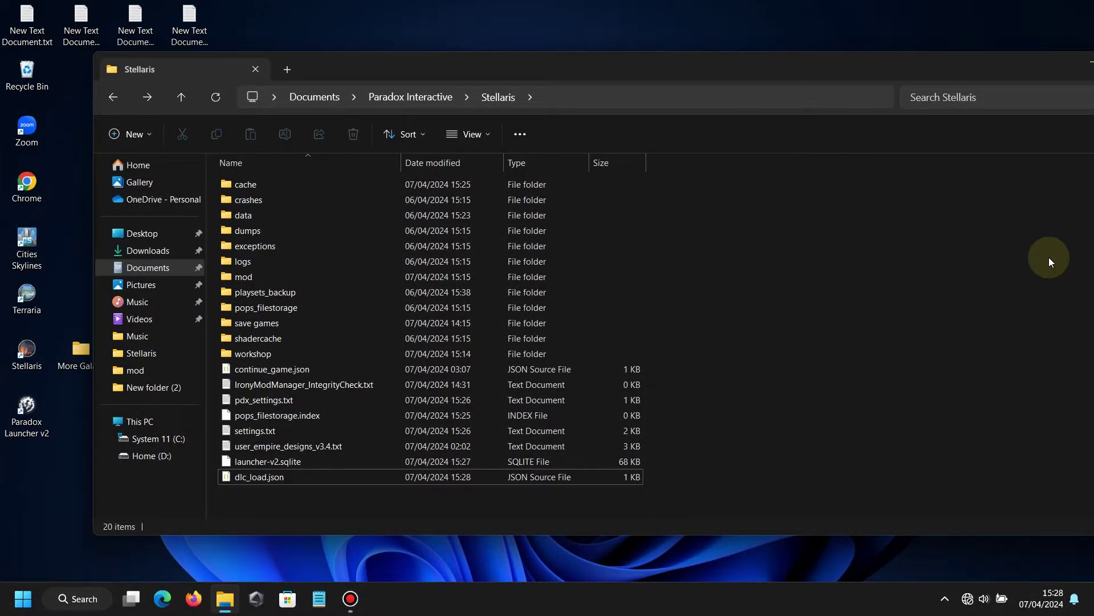
Open dlc_load.json from the Stellaris folder and remove the stray "s" before the opening brace
{"action": "double_click", "coordinate": [259, 477]}
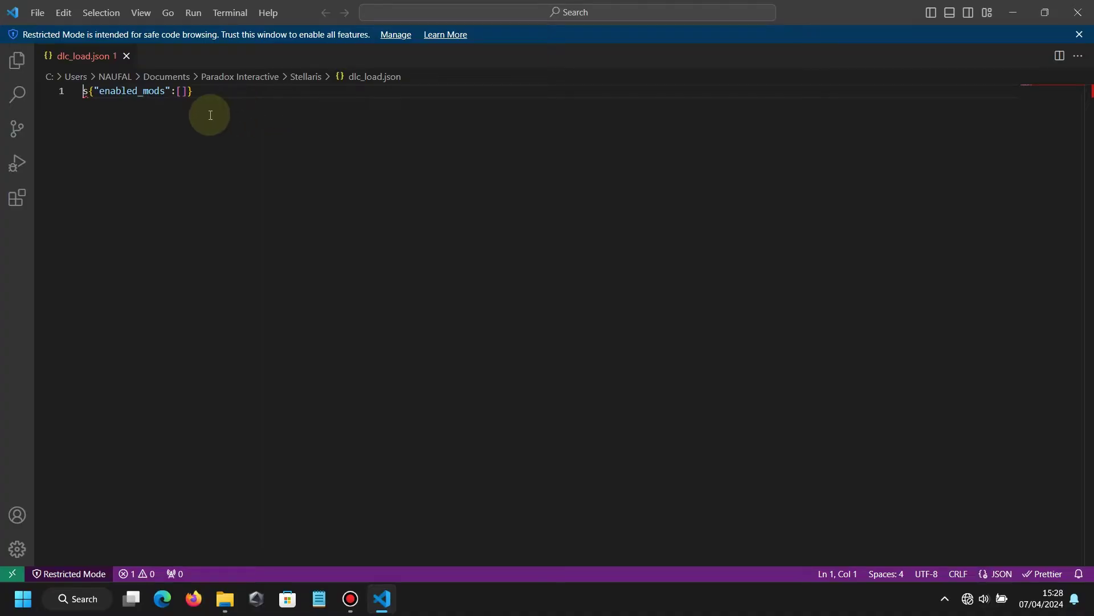
{"action": "key", "text": "Right"}
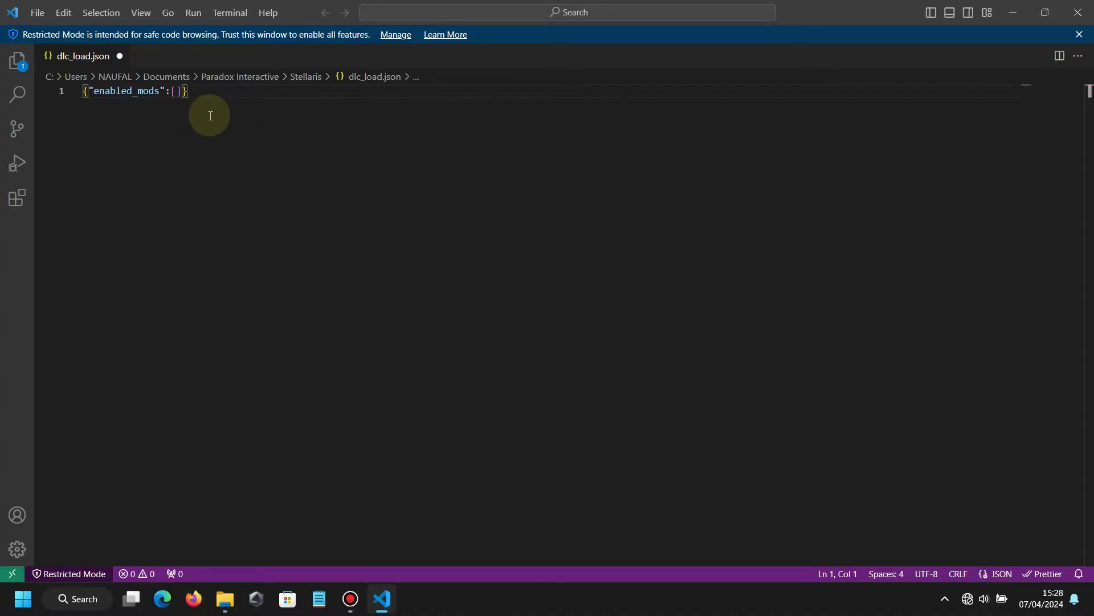
Start a quoted entry "mod/" inside the empty enabled_mods list
{"action": "left_click", "coordinate": [178, 91]}
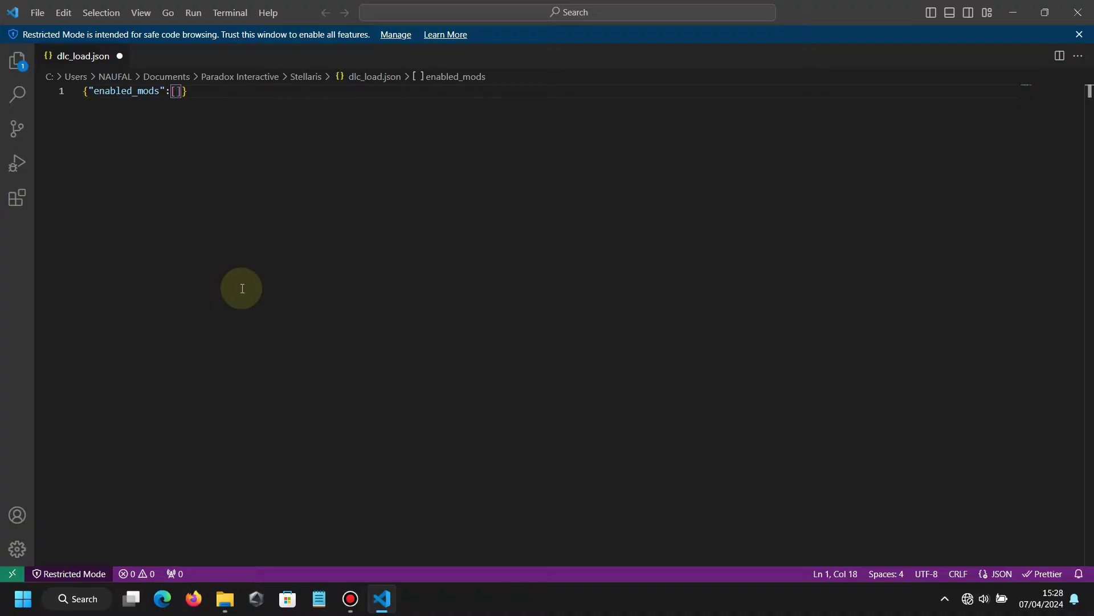
{"action": "type", "text": "\""}
{"action": "type", "text": "mod"}
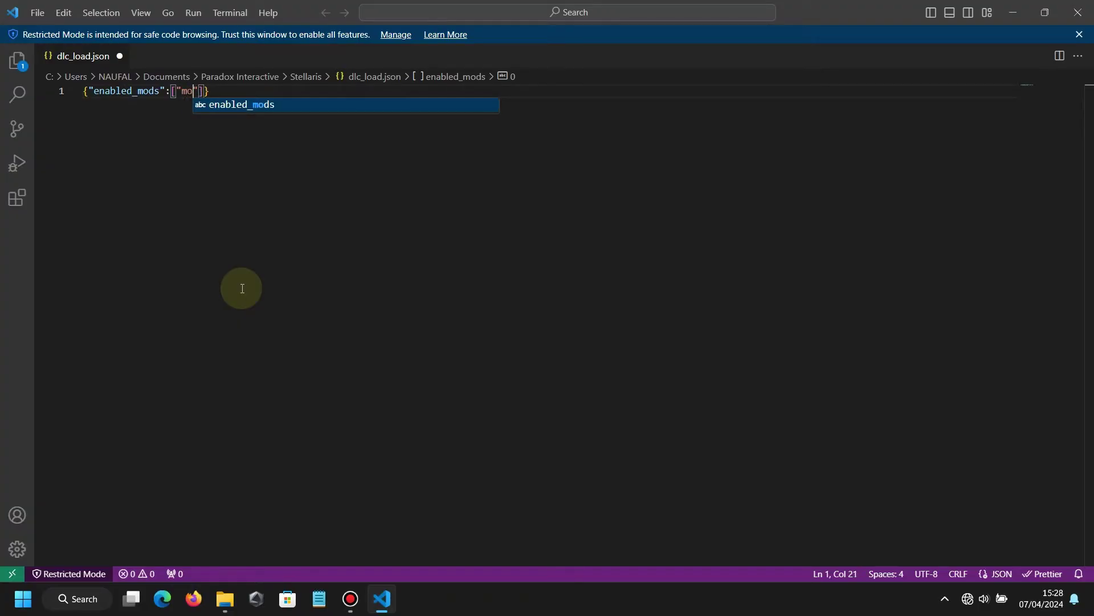
{"action": "type", "text": "/"}
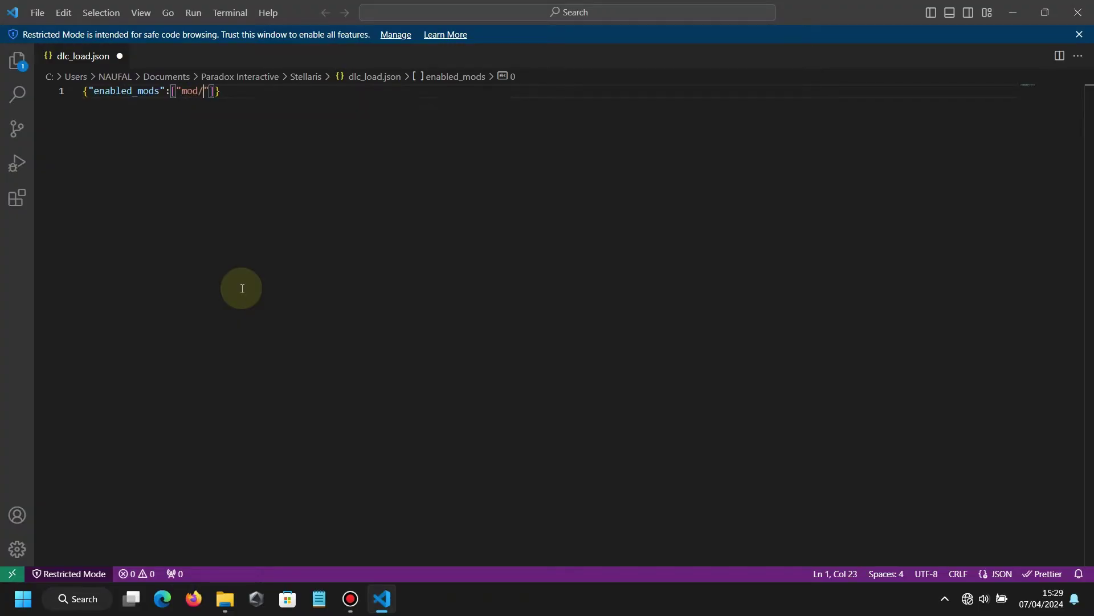
Copy the full file name of 683594024.mod, including its extension, from the Stellaris mod folder
{"action": "left_click", "coordinate": [227, 605]}
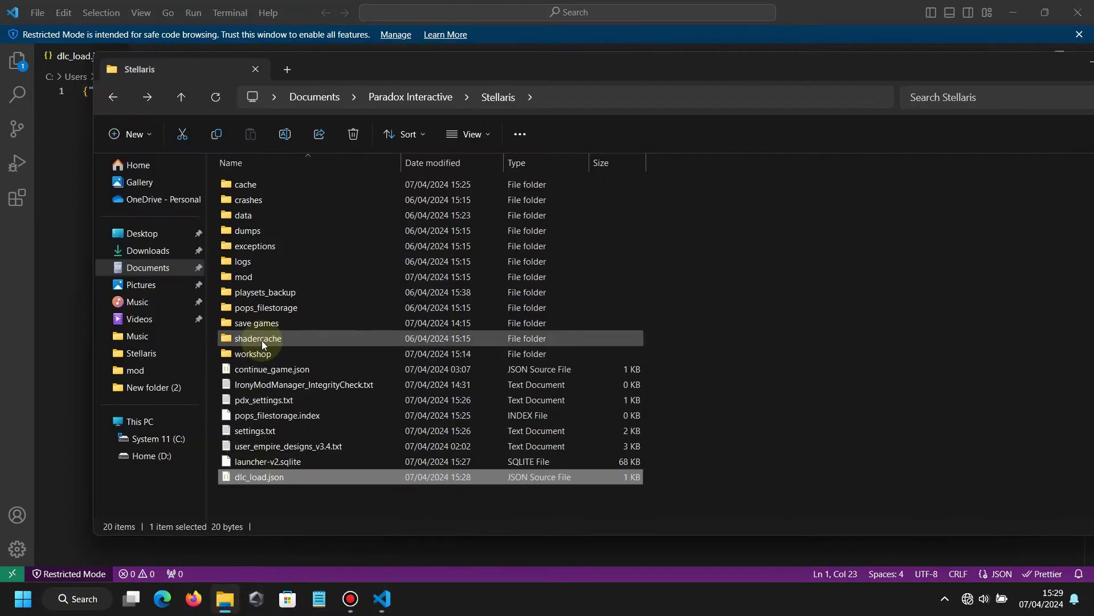
{"action": "double_click", "coordinate": [246, 279]}
{"action": "left_click", "coordinate": [254, 242]}
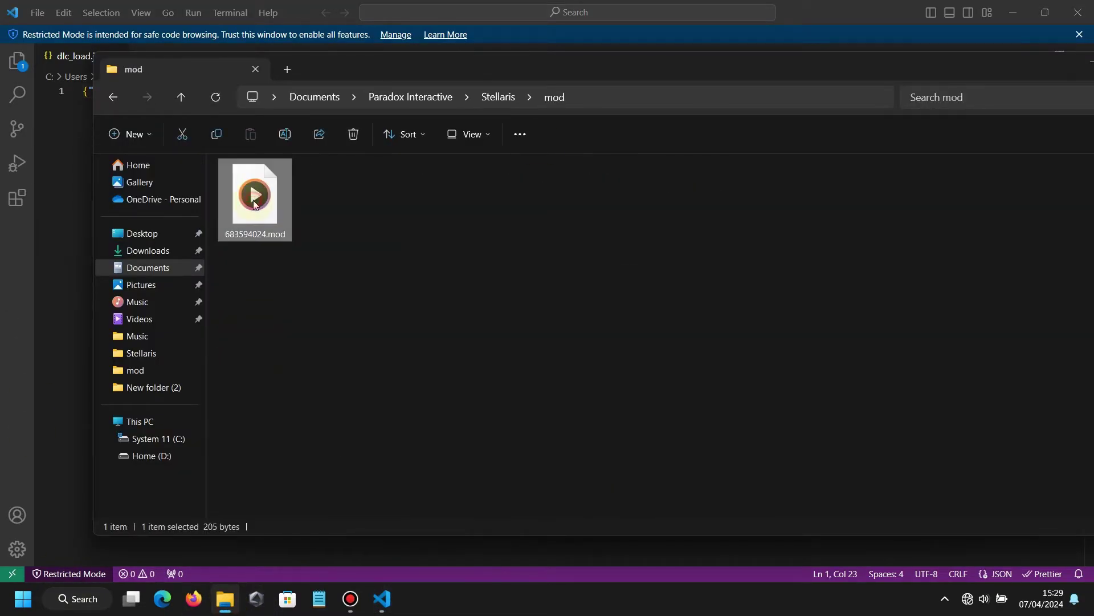
{"action": "left_click", "coordinate": [284, 136]}
{"action": "key", "text": "ctrl+a"}
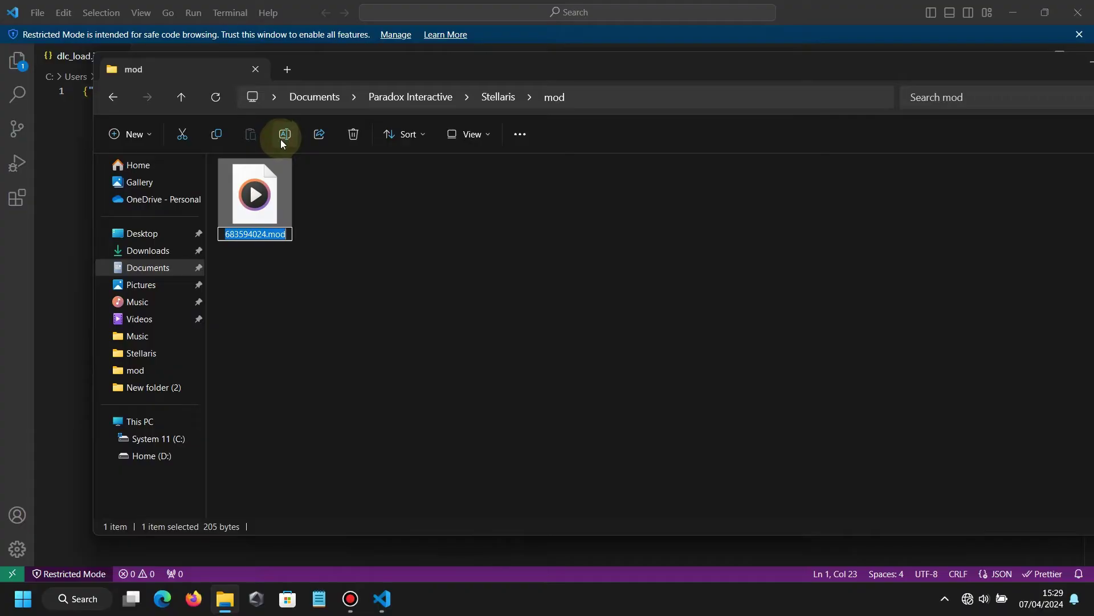
{"action": "key", "text": "ctrl+c"}
Paste 683594024.mod after "mod/" in the enabled_mods entry of dlc_load.json and save the file
{"action": "left_click", "coordinate": [71, 218]}
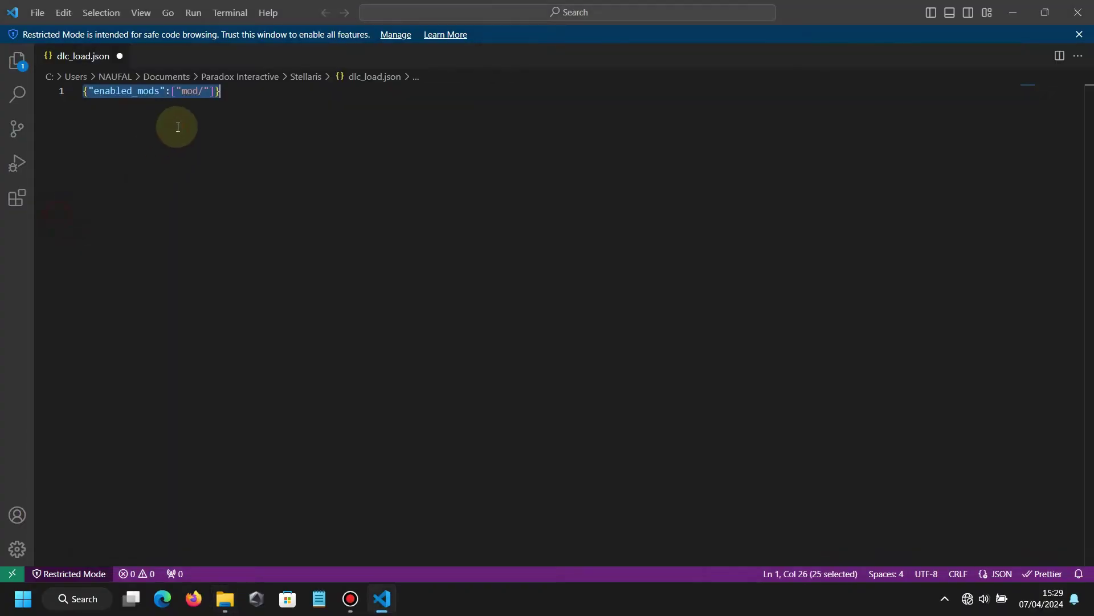
{"action": "left_click", "coordinate": [204, 98]}
{"action": "key", "text": "ctrl+v"}
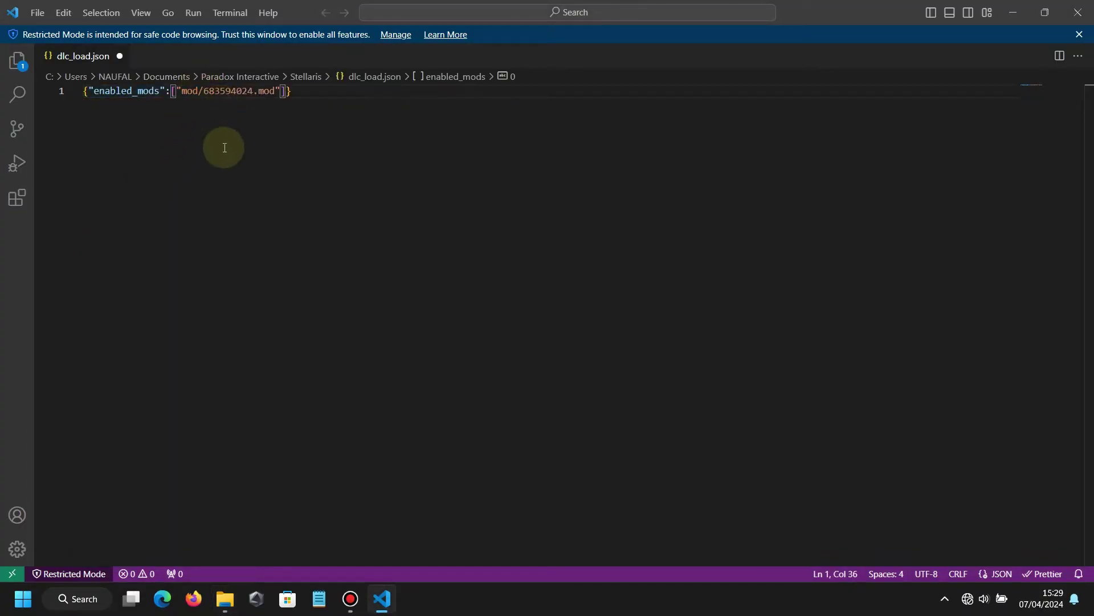
{"action": "key", "text": "ctrl+s"}
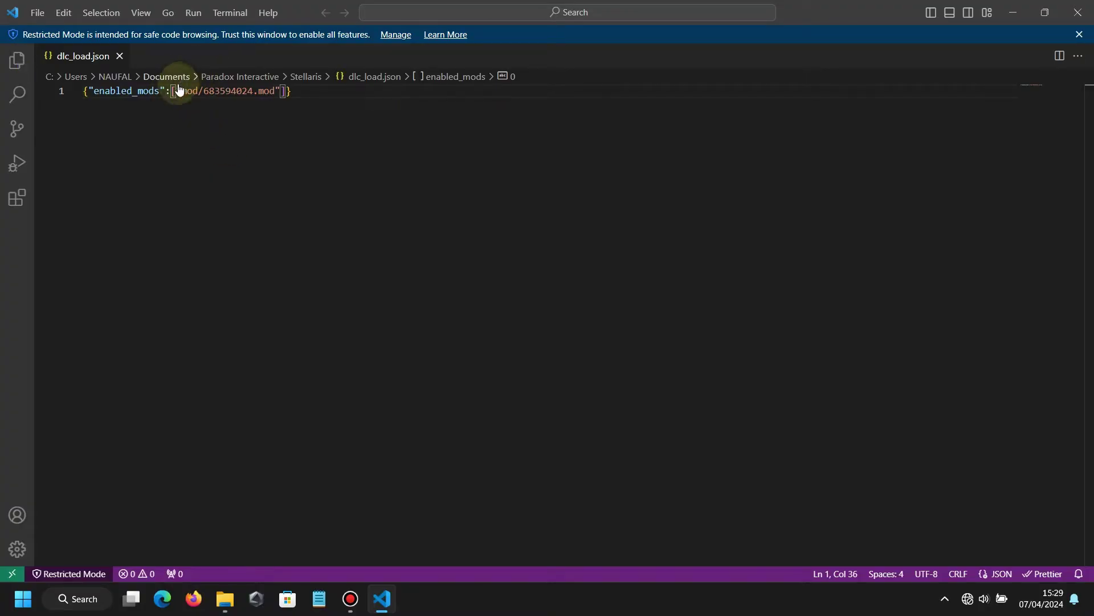
{"action": "left_click_drag", "start_coordinate": [179, 90], "coordinate": [287, 91]}
{"action": "left_click", "coordinate": [259, 214]}
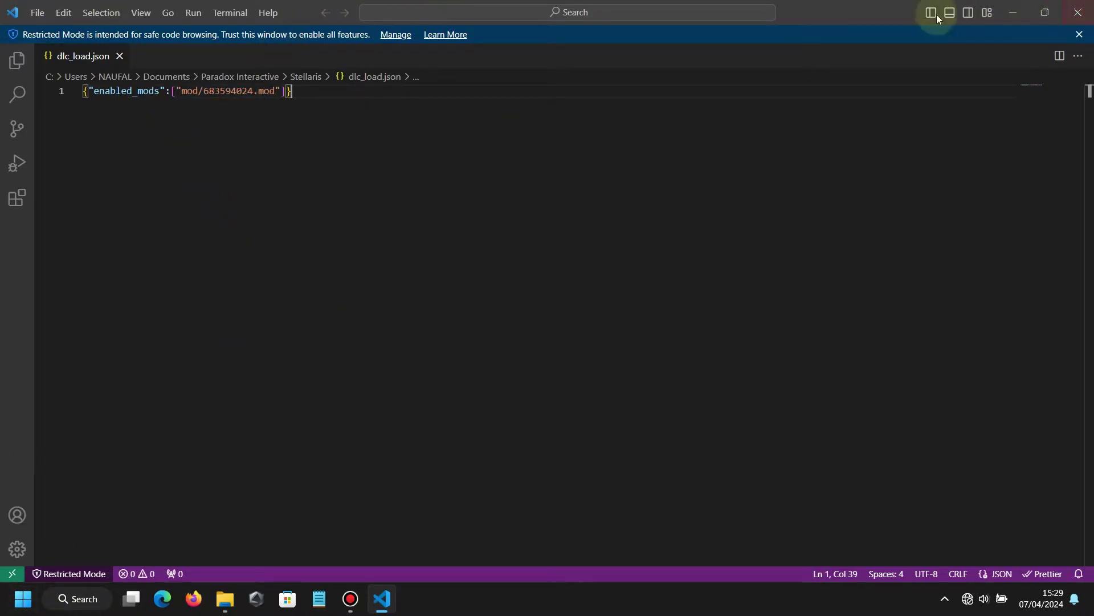
{"action": "left_click_drag", "start_coordinate": [824, 19], "coordinate": [674, 91]}
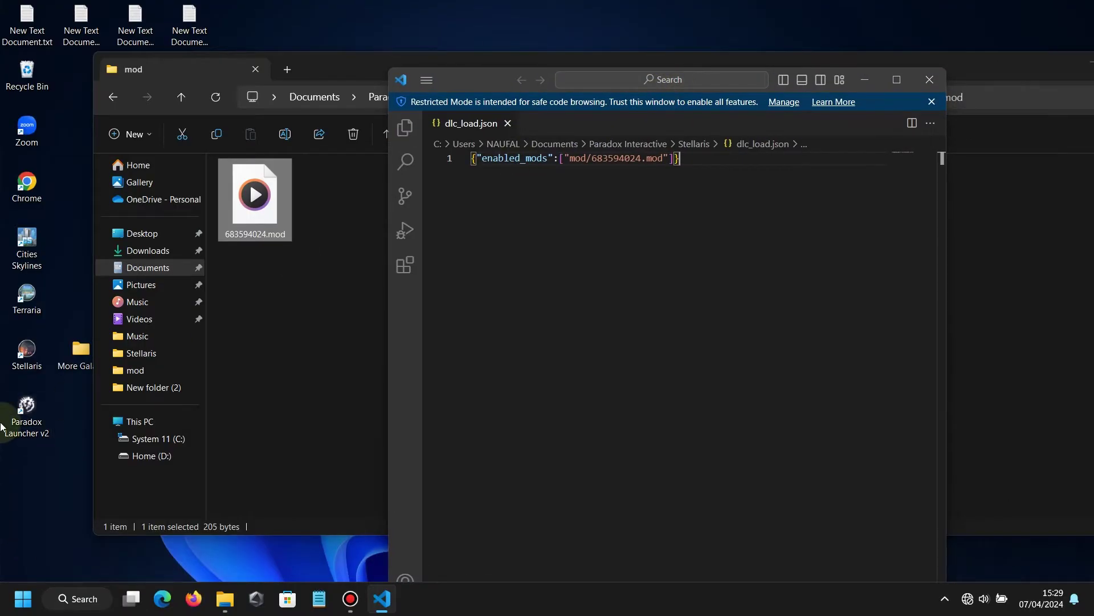
{"action": "left_click", "coordinate": [896, 79]}
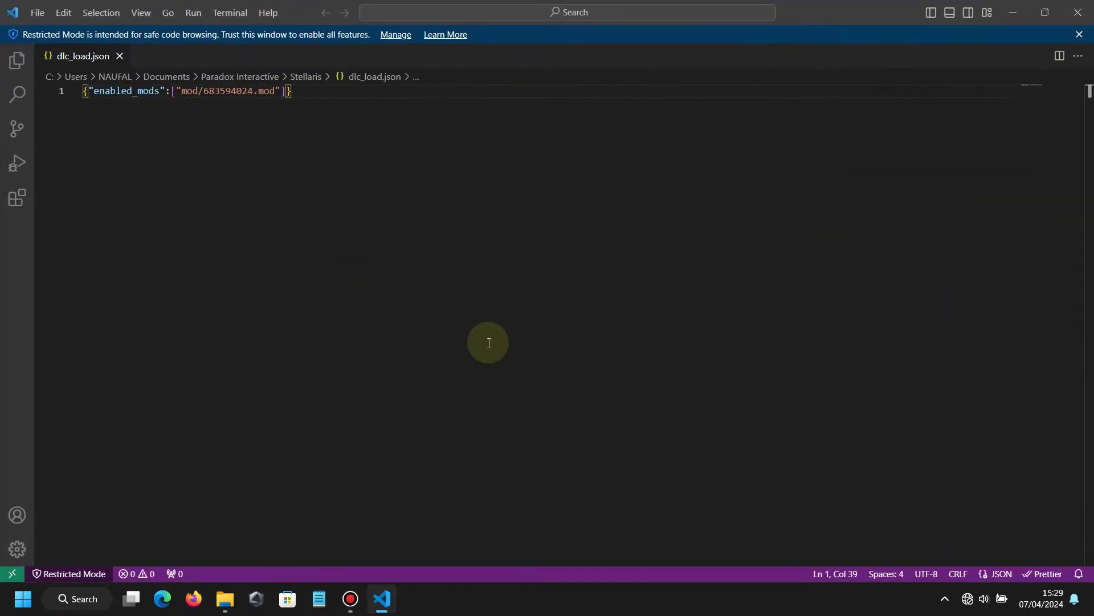
Copy mod/683594024.mod and add it twice more to enabled_mods as quoted, comma-separated entries
{"action": "key", "text": "Left"}
{"action": "key", "text": "Left"}
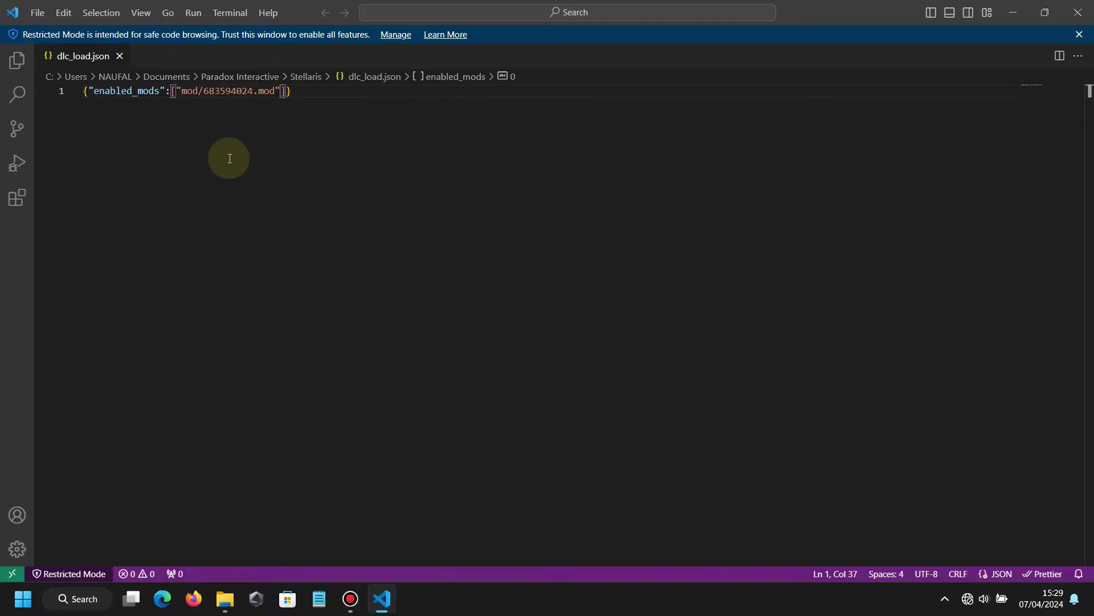
{"action": "left_click_drag", "start_coordinate": [181, 91], "coordinate": [284, 85]}
{"action": "key", "text": "ctrl+c"}
{"action": "left_click", "coordinate": [282, 91]}
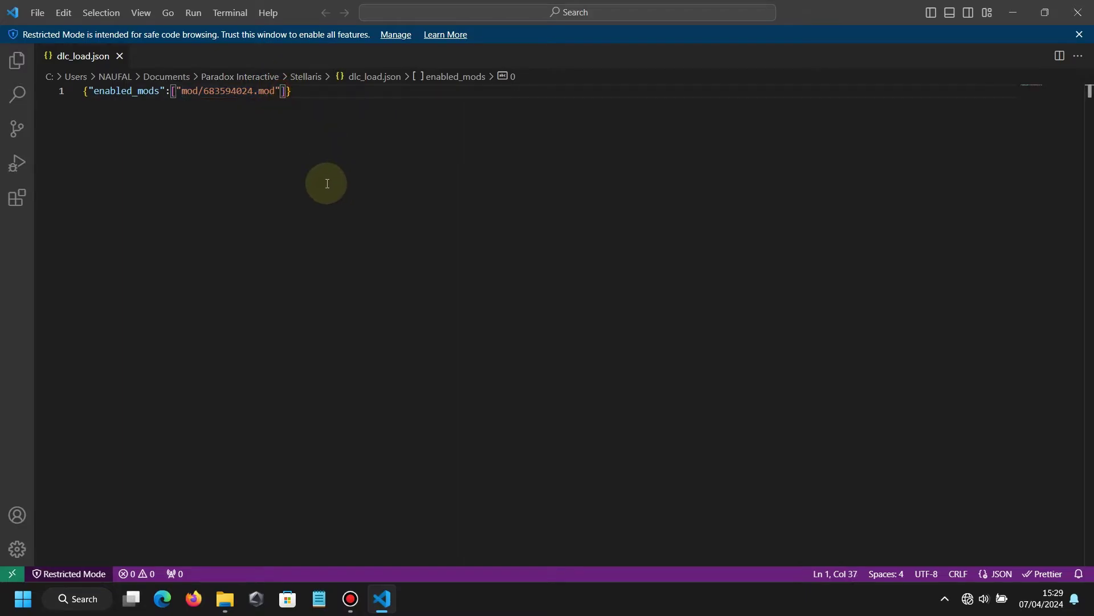
{"action": "type", "text": ",\""}
{"action": "key", "text": "ctrl+v"}
{"action": "key", "text": "Right"}
{"action": "type", "text": ",\""}
{"action": "key", "text": "ctrl+v"}
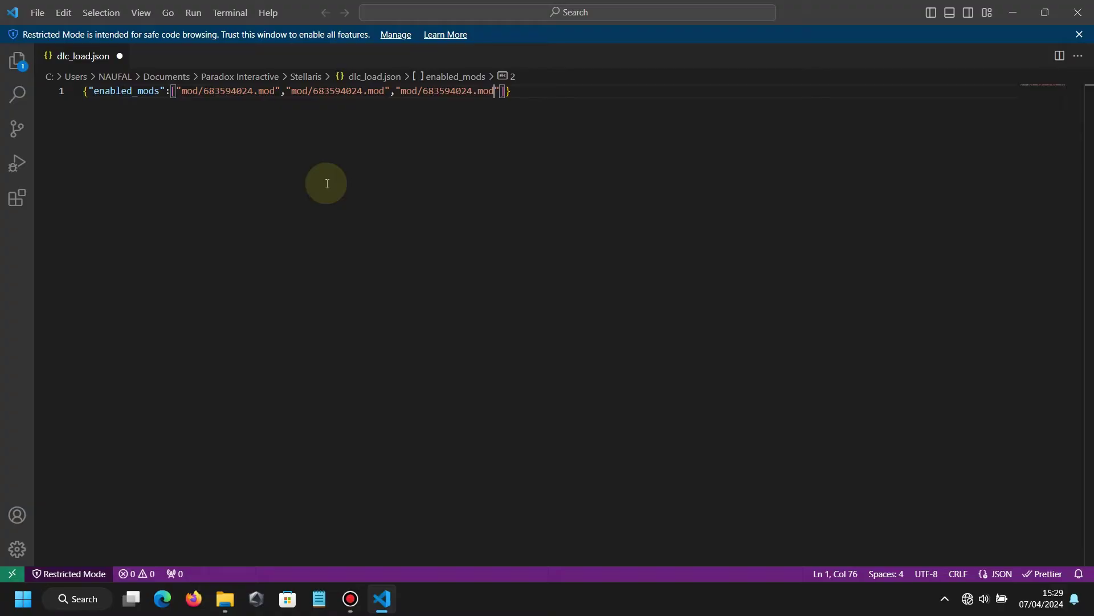
Move the closing brackets of the enabled_mods list onto their own line
{"action": "key", "text": "Right"}
{"action": "key", "text": "Return"}
{"action": "key", "text": "Return"}
{"action": "key", "text": "BackSpace"}
{"action": "left_click", "coordinate": [292, 92]}
{"action": "key", "text": "Left"}
{"action": "key", "text": "Return"}
{"action": "key", "text": "Right"}
{"action": "key", "text": "Left"}
{"action": "key", "text": "Left"}
{"action": "key", "text": "Right"}
{"action": "key", "text": "Tab"}
{"action": "key", "text": "Tab"}
{"action": "key", "text": "Tab"}
{"action": "key", "text": "Tab"}
{"action": "key", "text": "Tab"}
{"action": "key", "text": "Left"}
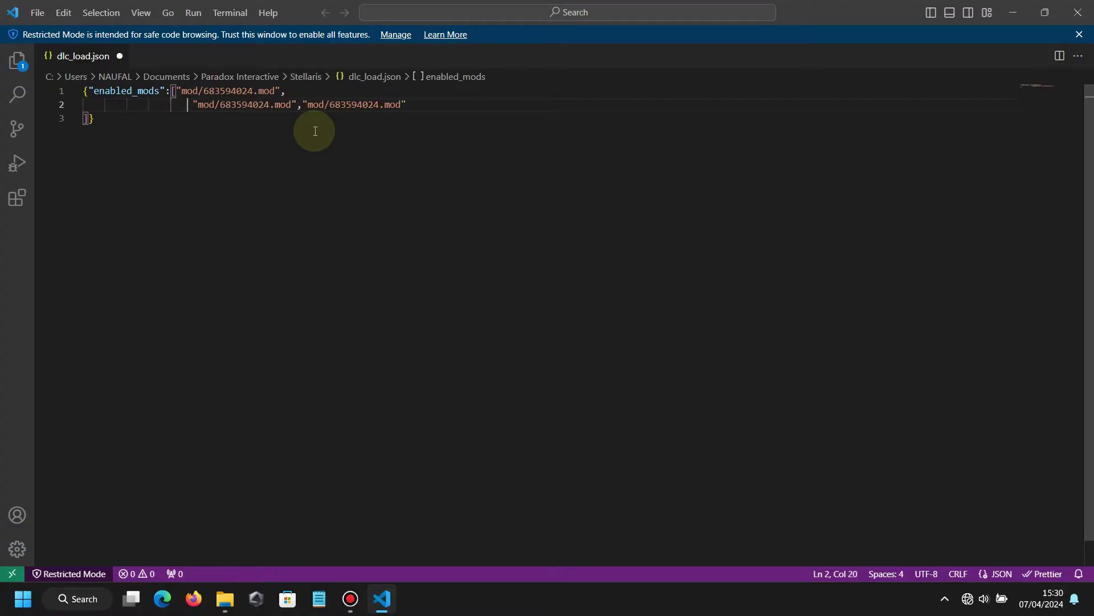
{"action": "key", "text": "BackSpace"}
{"action": "key", "text": "BackSpace"}
{"action": "key", "text": "BackSpace"}
{"action": "key", "text": "BackSpace"}
{"action": "key", "text": "BackSpace"}
{"action": "key", "text": "BackSpace"}
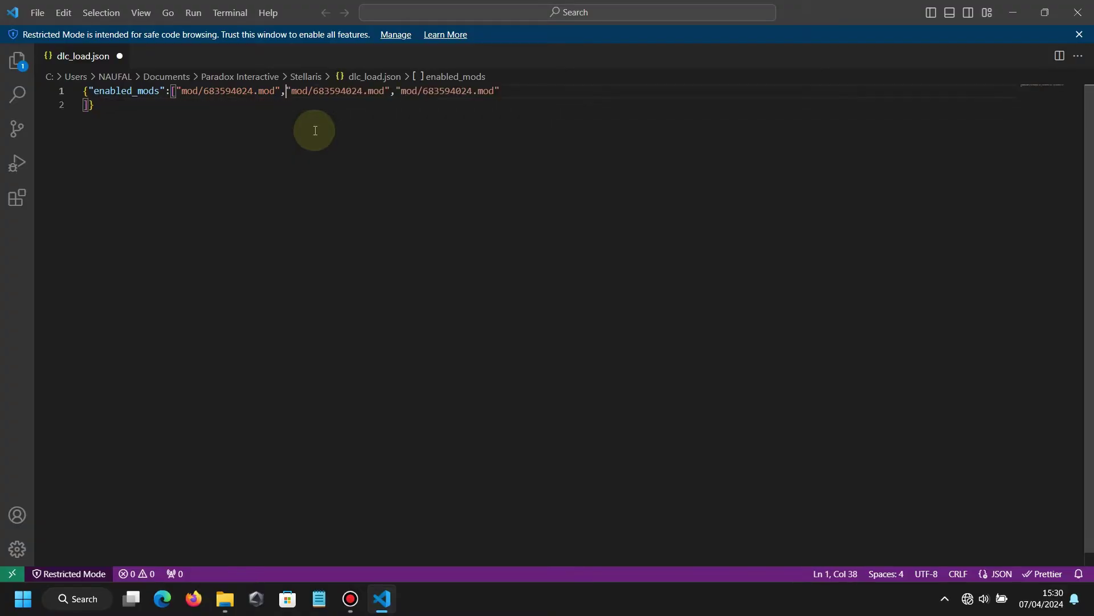
Put each of the three mod entries on its own indented line below the enabled_mods opening bracket
{"action": "left_click", "coordinate": [181, 91]}
{"action": "key", "text": "Return"}
{"action": "key", "text": "Right"}
{"action": "key", "text": "Right"}
{"action": "key", "text": "Right"}
{"action": "key", "text": "Right"}
{"action": "key", "text": "Right"}
{"action": "key", "text": "Right"}
{"action": "key", "text": "Right"}
{"action": "key", "text": "Right"}
{"action": "key", "text": "Right"}
{"action": "key", "text": "Right"}
{"action": "key", "text": "Right"}
{"action": "key", "text": "Right"}
{"action": "key", "text": "Right"}
{"action": "key", "text": "Right"}
{"action": "key", "text": "Right"}
{"action": "key", "text": "Right"}
{"action": "key", "text": "Right"}
{"action": "key", "text": "Right"}
{"action": "key", "text": "Right"}
{"action": "key", "text": "Right"}
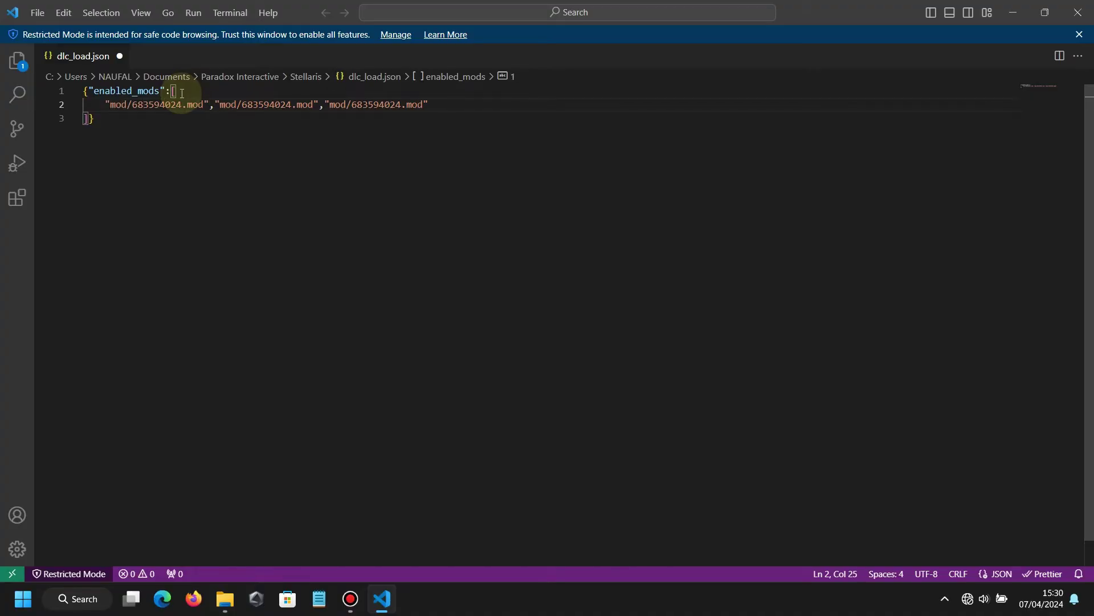
{"action": "key", "text": "Return"}
{"action": "key", "text": "Right"}
{"action": "key", "text": "Right"}
{"action": "key", "text": "Right"}
{"action": "key", "text": "Right"}
{"action": "key", "text": "Right"}
{"action": "key", "text": "Right"}
{"action": "key", "text": "Right"}
{"action": "key", "text": "Right"}
{"action": "key", "text": "Right"}
{"action": "key", "text": "Right"}
{"action": "key", "text": "Right"}
{"action": "key", "text": "Right"}
{"action": "key", "text": "Right"}
{"action": "key", "text": "Right"}
{"action": "key", "text": "Right"}
{"action": "key", "text": "Right"}
{"action": "key", "text": "Right"}
{"action": "key", "text": "Right"}
{"action": "key", "text": "Right"}
{"action": "key", "text": "Right"}
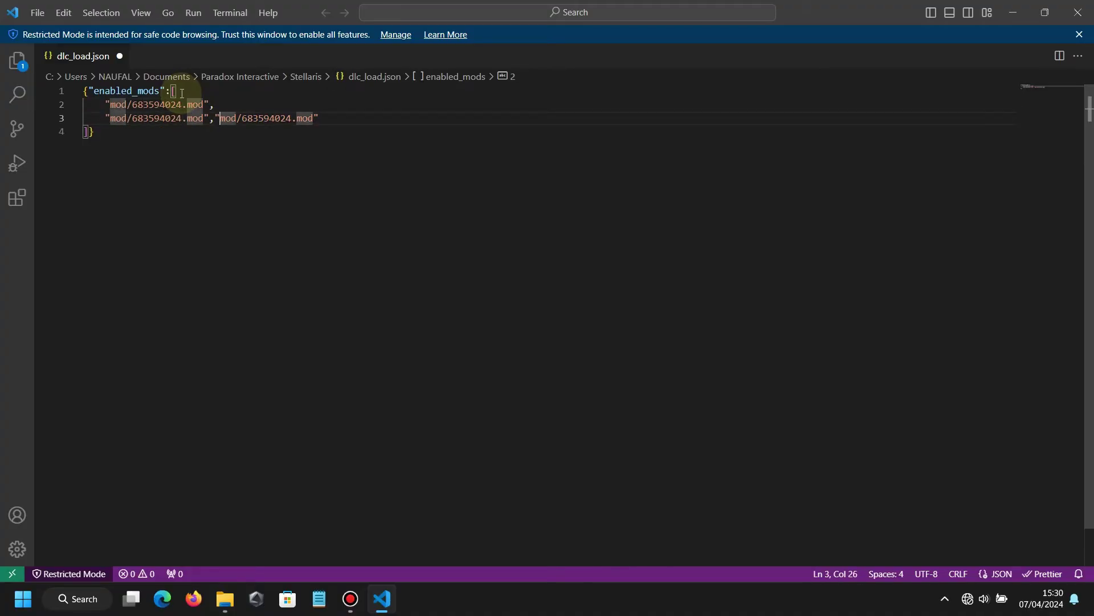
{"action": "key", "text": "Left"}
{"action": "key", "text": "Return"}
{"action": "key", "text": "Right"}
{"action": "key", "text": "Right"}
{"action": "key", "text": "Right"}
{"action": "key", "text": "Right"}
{"action": "key", "text": "Right"}
{"action": "key", "text": "Right"}
{"action": "key", "text": "Right"}
{"action": "key", "text": "Right"}
{"action": "key", "text": "Right"}
{"action": "key", "text": "Right"}
{"action": "key", "text": "Right"}
{"action": "key", "text": "Right"}
{"action": "key", "text": "Right"}
{"action": "key", "text": "Right"}
{"action": "key", "text": "Right"}
{"action": "key", "text": "Right"}
{"action": "key", "text": "Right"}
{"action": "key", "text": "Right"}
{"action": "key", "text": "Right"}
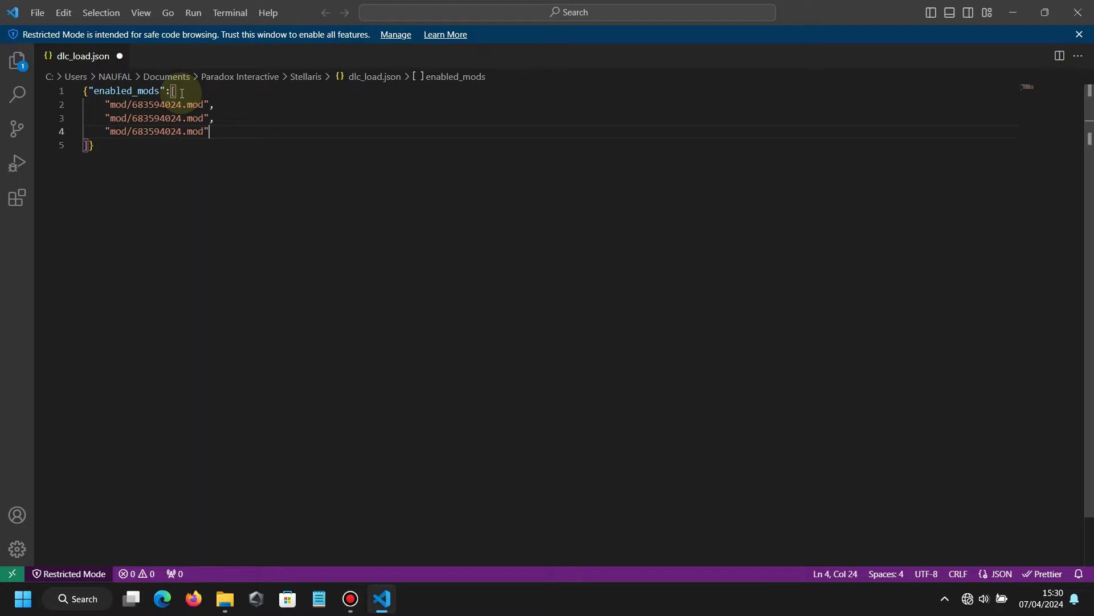
Append a fourth and fifth "mod/683594024.mod" entry to the list, each comma-separated and on its own line
{"action": "type", "text": ","}
{"action": "key", "text": "Return"}
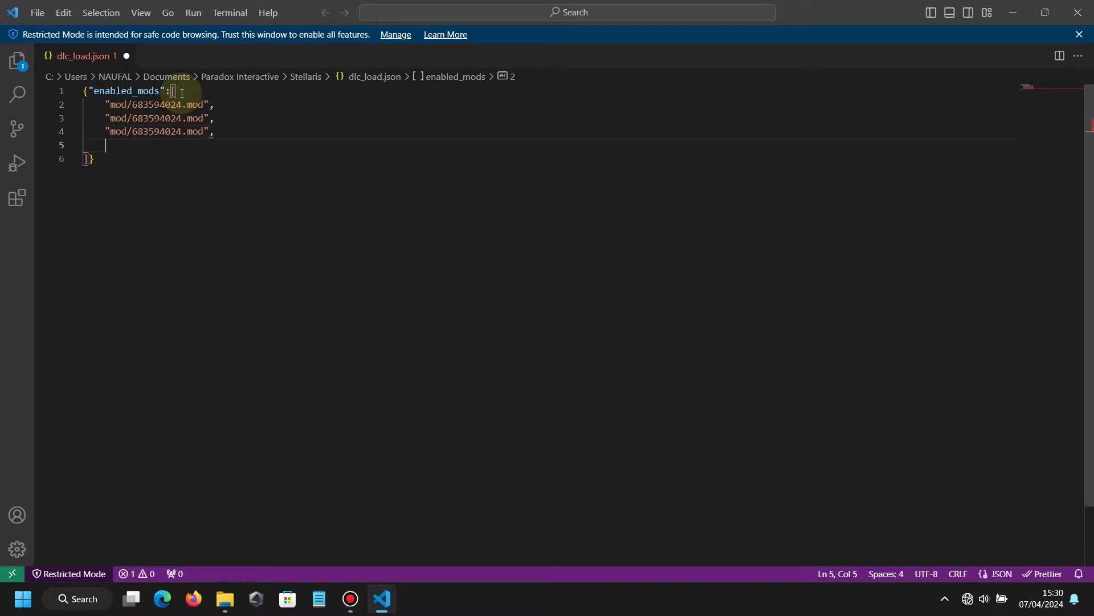
{"action": "key", "text": "ctrl+v"}
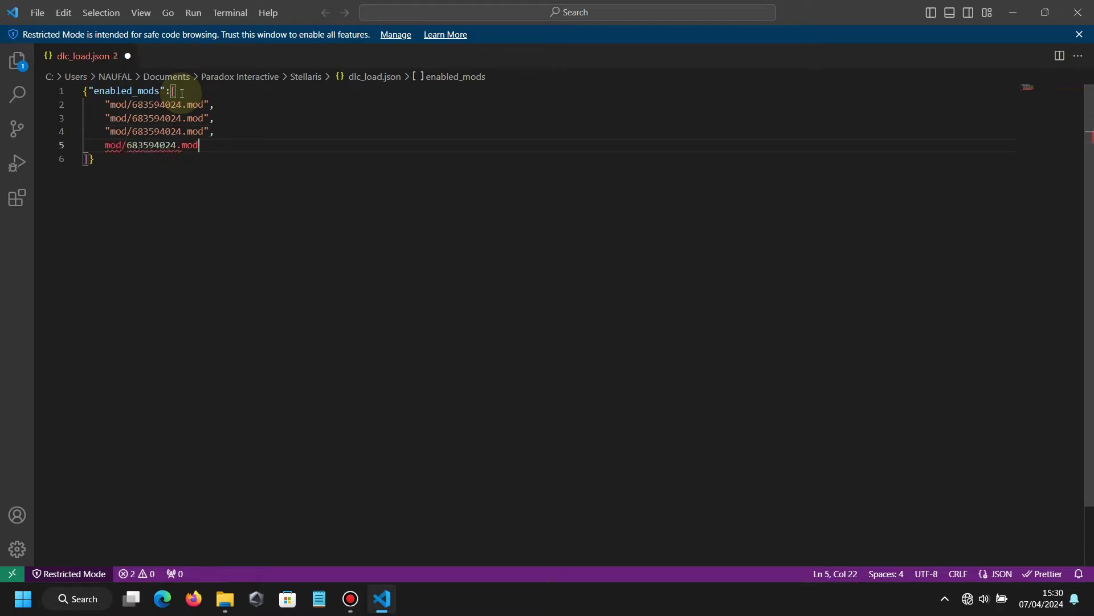
{"action": "key", "text": "ctrl+z"}
{"action": "type", "text": "\"\""}
{"action": "key", "text": "Left"}
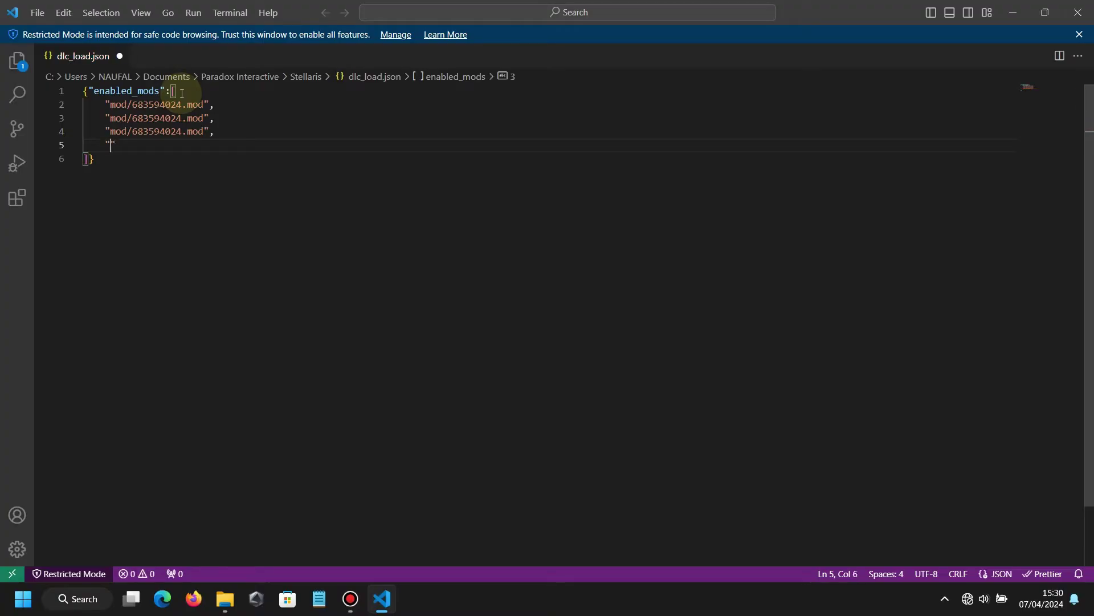
{"action": "key", "text": "ctrl+v"}
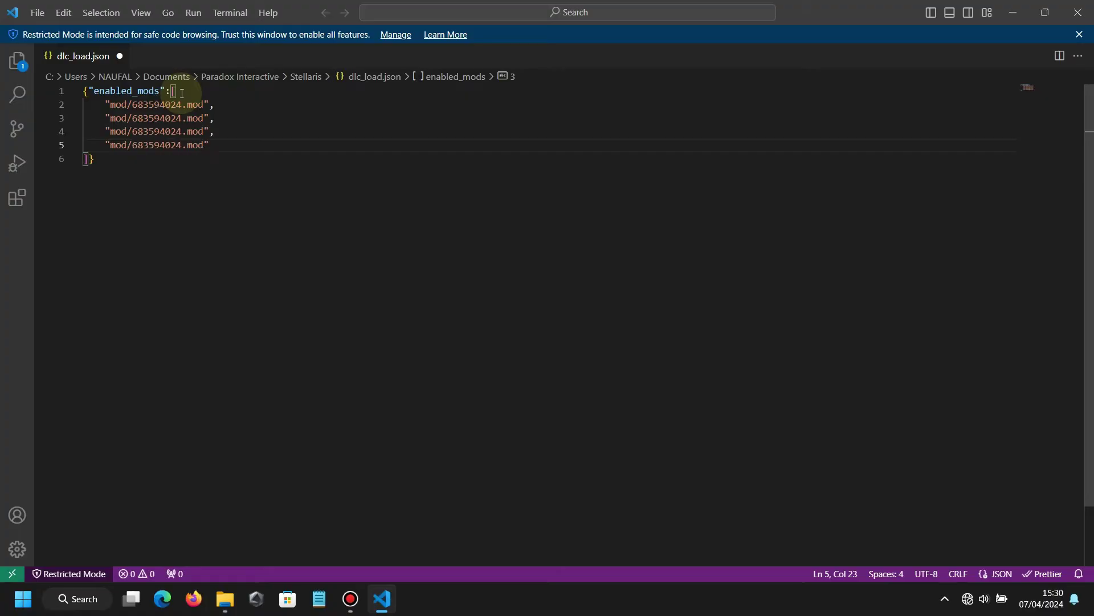
{"action": "type", "text": ","}
{"action": "key", "text": "Return"}
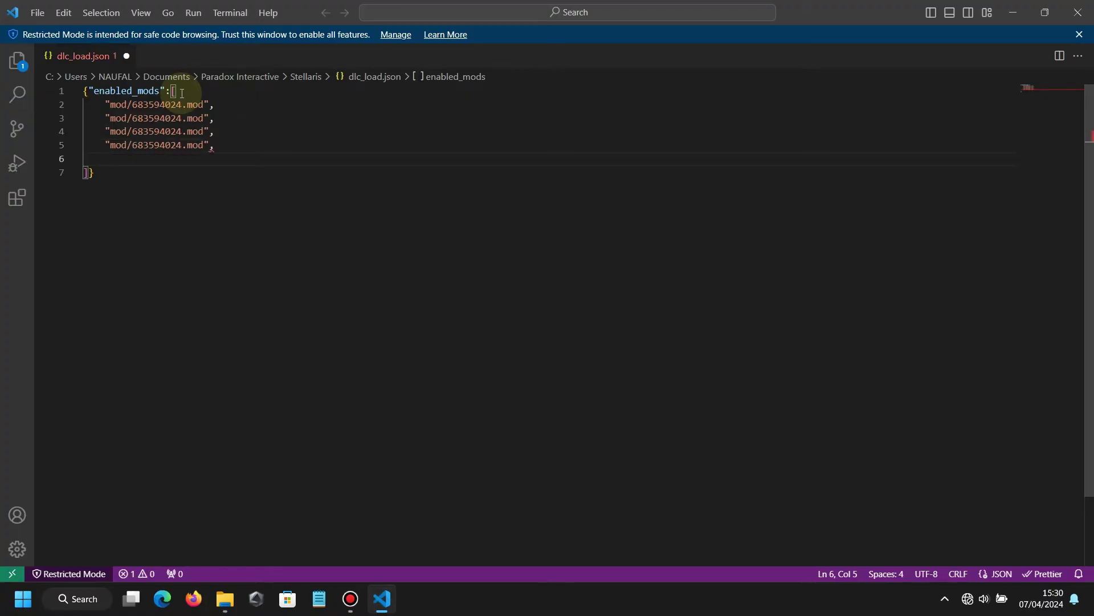
{"action": "type", "text": "\"\""}
{"action": "key", "text": "Left"}
{"action": "key", "text": "ctrl+v"}
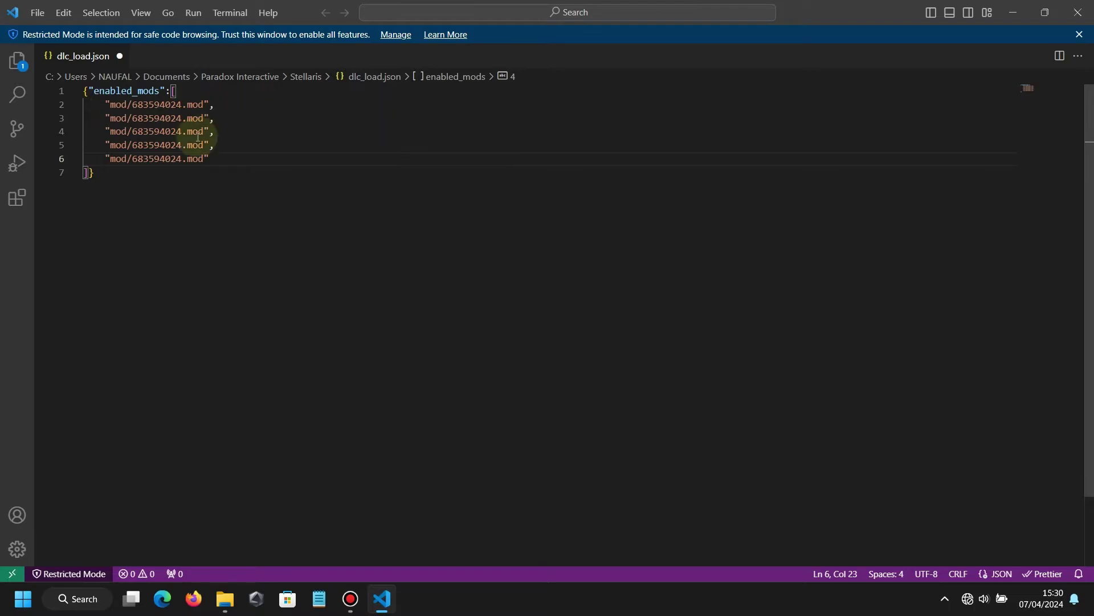
Delete the four duplicate mod entries and the trailing comma after the first one, and save dlc_load.json
{"action": "left_click_drag", "start_coordinate": [215, 160], "coordinate": [75, 122]}
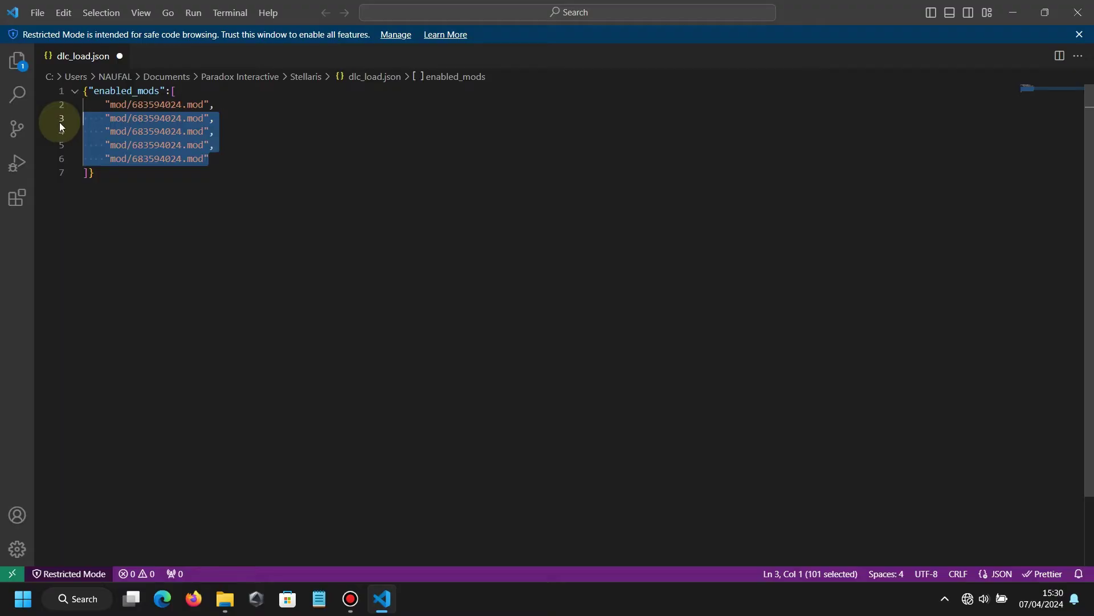
{"action": "key", "text": "BackSpace"}
{"action": "key", "text": "BackSpace"}
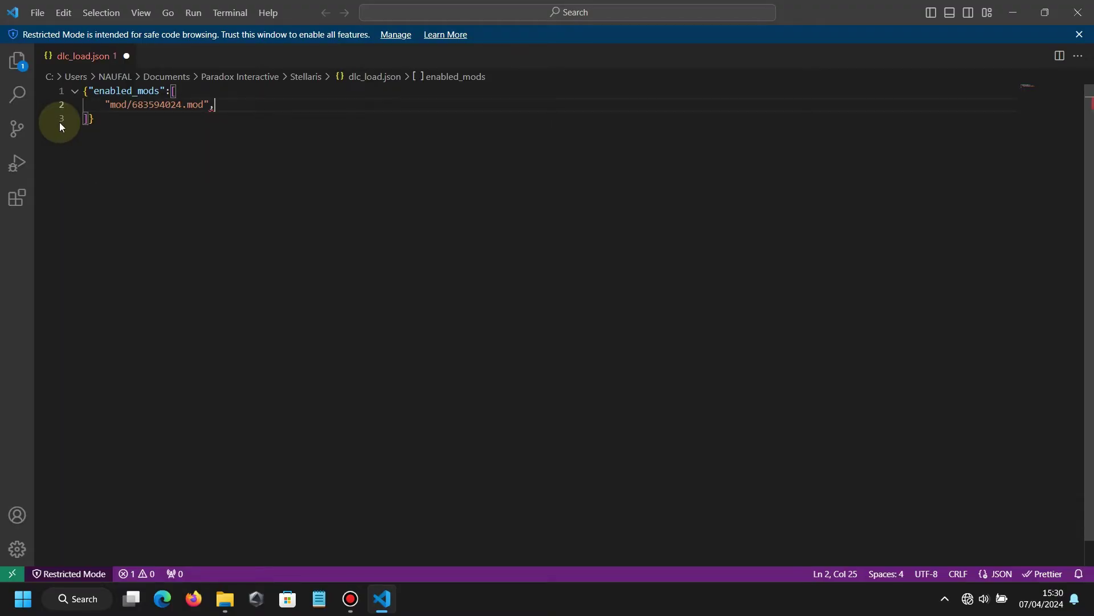
{"action": "key", "text": "BackSpace"}
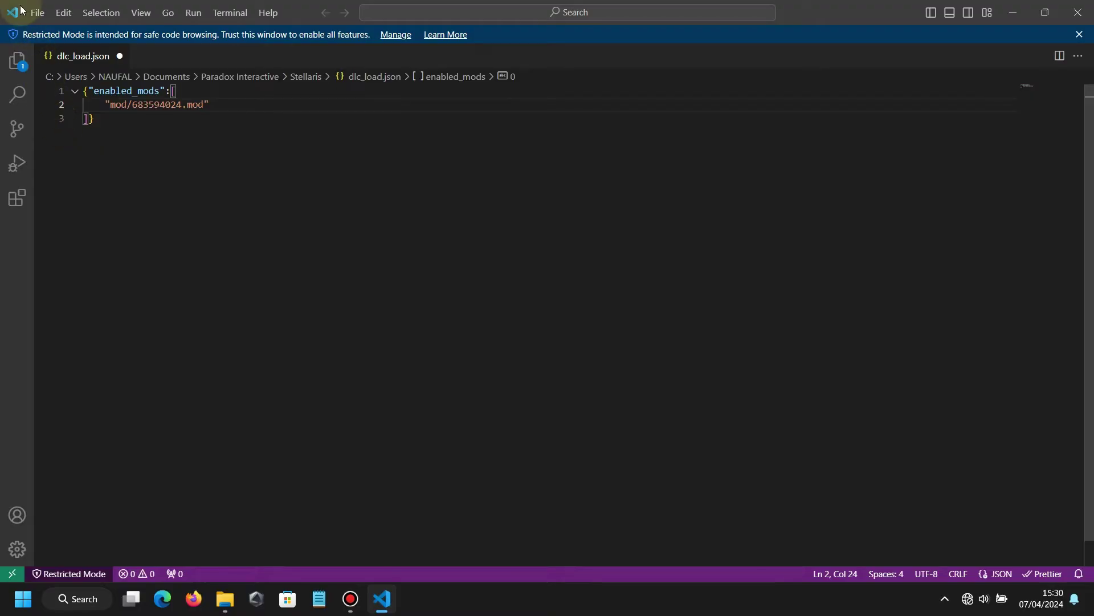
{"action": "left_click", "coordinate": [45, 11]}
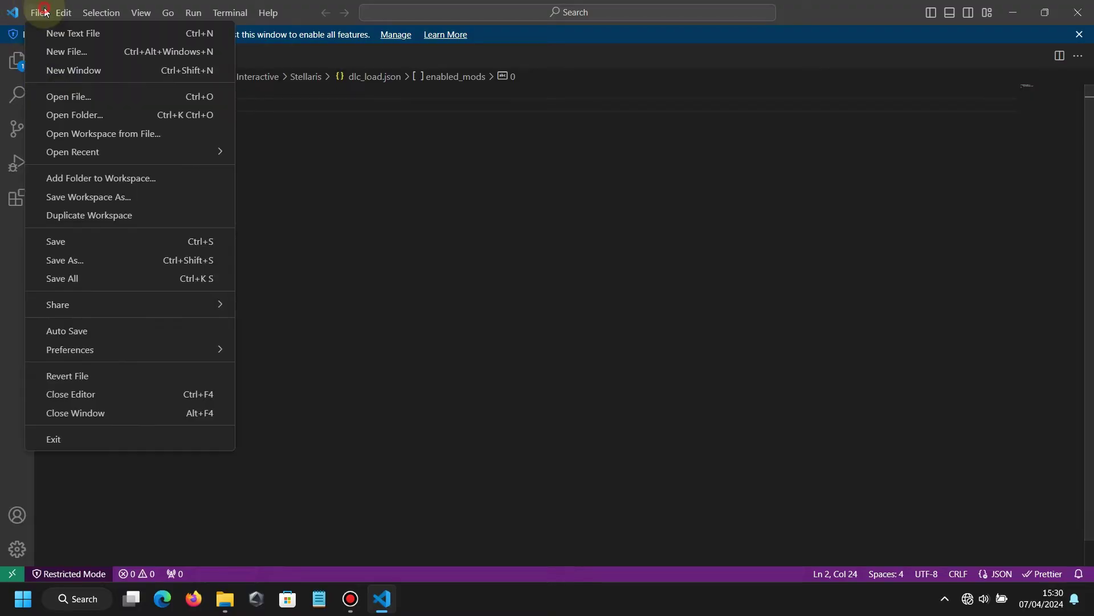
{"action": "left_click", "coordinate": [84, 241]}
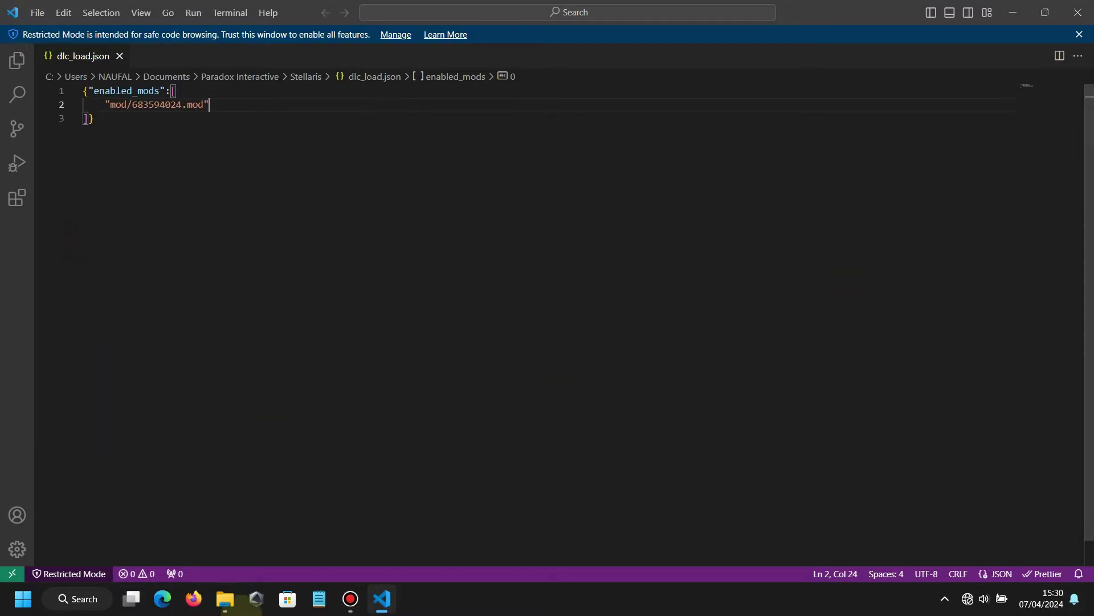
Close the code editor, return to the Stellaris folder and reopen dlc_load.json to review its enabled_mods entry
{"action": "left_click", "coordinate": [1078, 12]}
{"action": "left_click", "coordinate": [104, 97]}
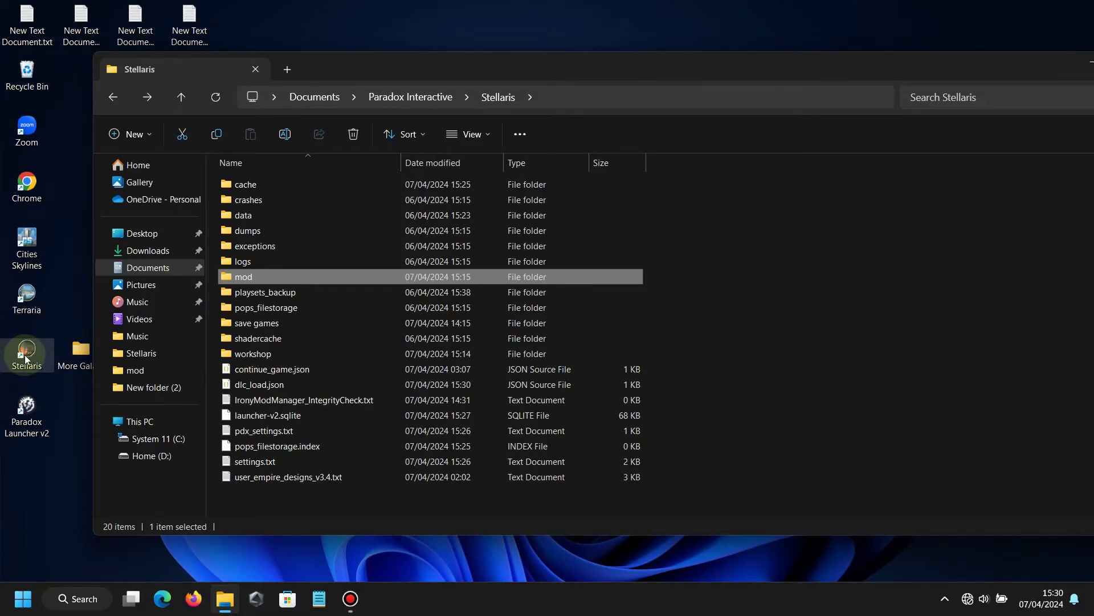
{"action": "double_click", "coordinate": [252, 385]}
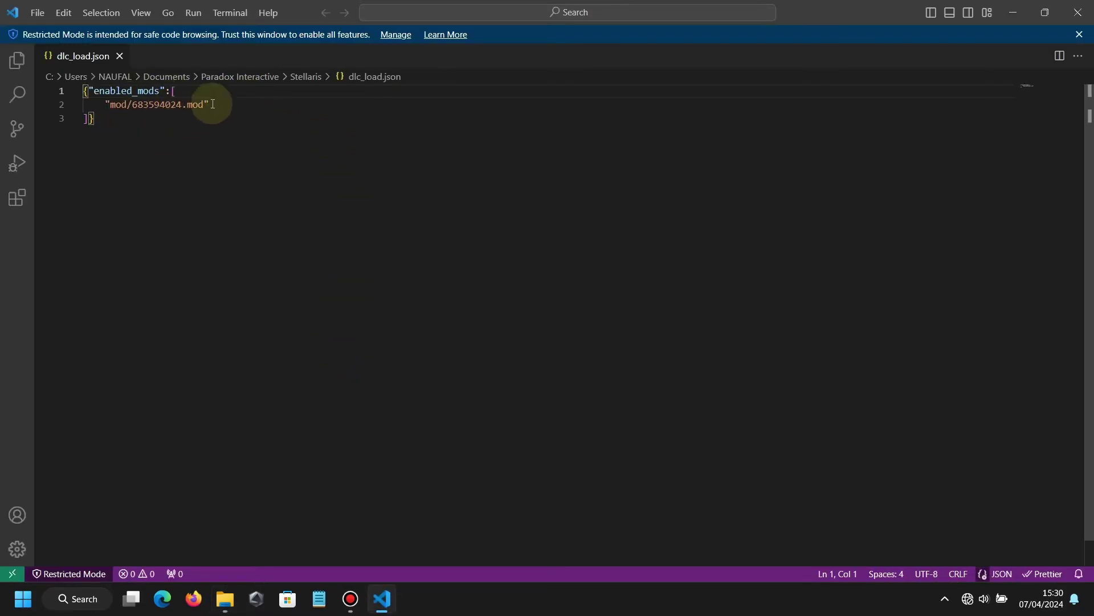
{"action": "left_click_drag", "start_coordinate": [209, 106], "coordinate": [72, 109]}
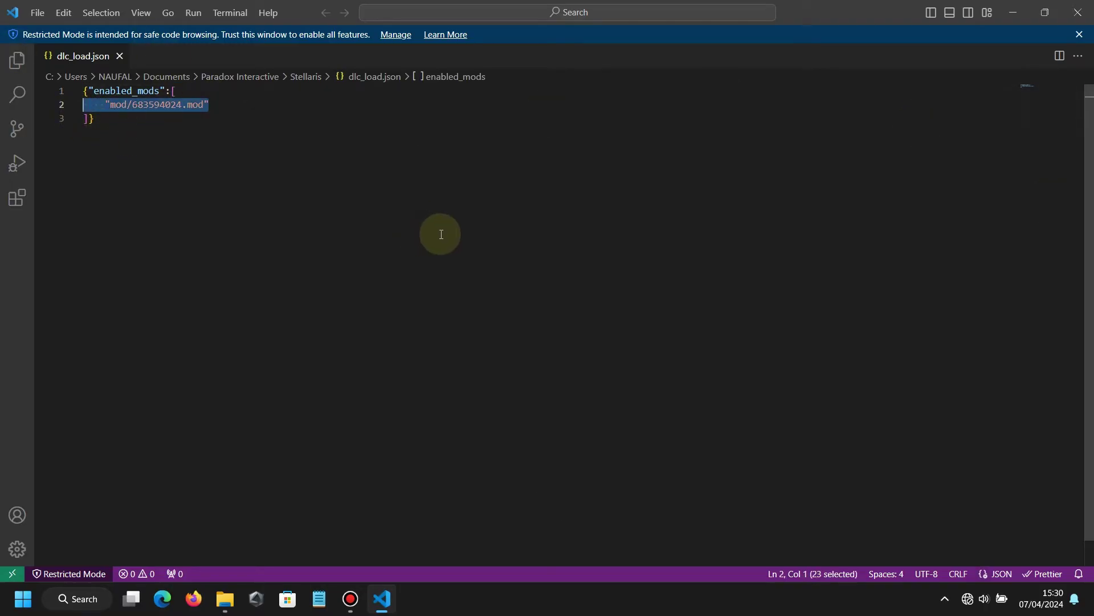
{"action": "key", "text": "BackSpace"}
{"action": "key", "text": "BackSpace"}
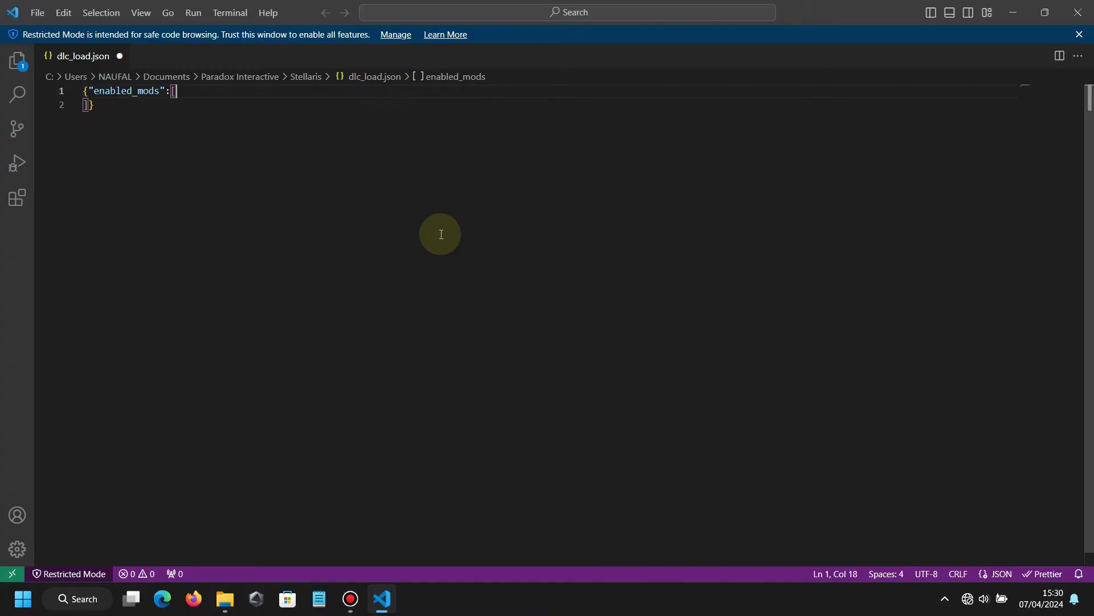
{"action": "key", "text": "ctrl+z"}
{"action": "key", "text": "ctrl+z"}
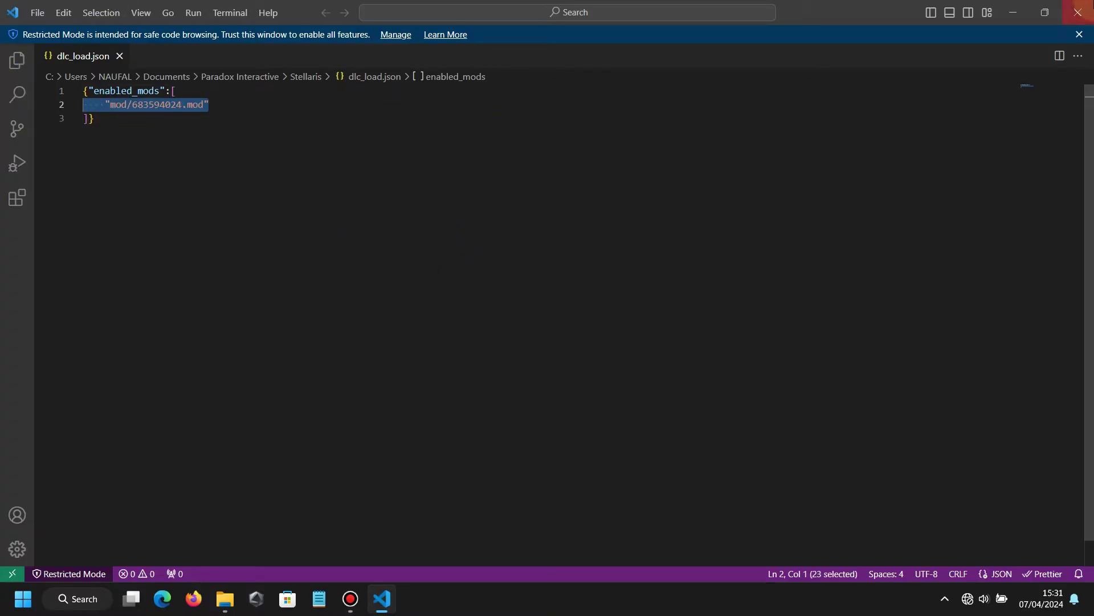
Close the code editor and apply the Read-only attribute to dlc_load.json in its file properties
{"action": "left_click", "coordinate": [1079, 10]}
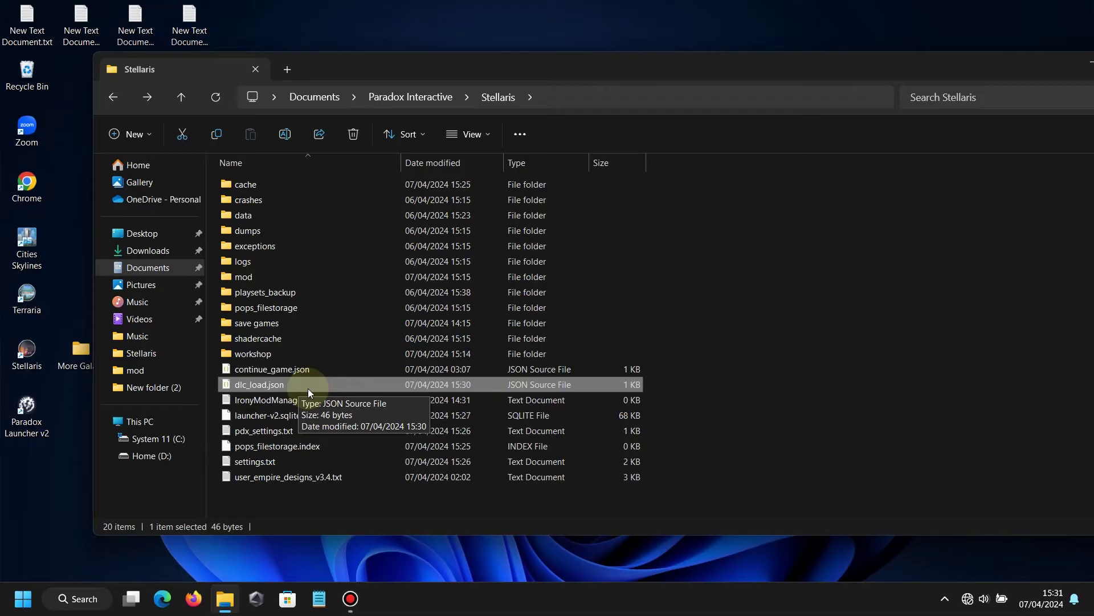
{"action": "right_click", "coordinate": [275, 388]}
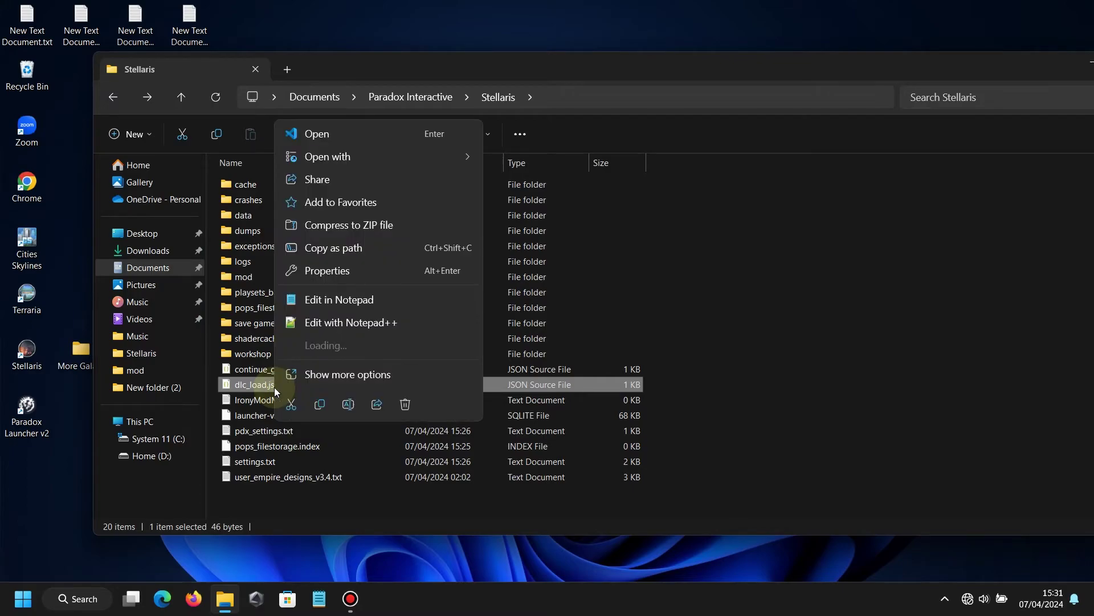
{"action": "left_click", "coordinate": [332, 374]}
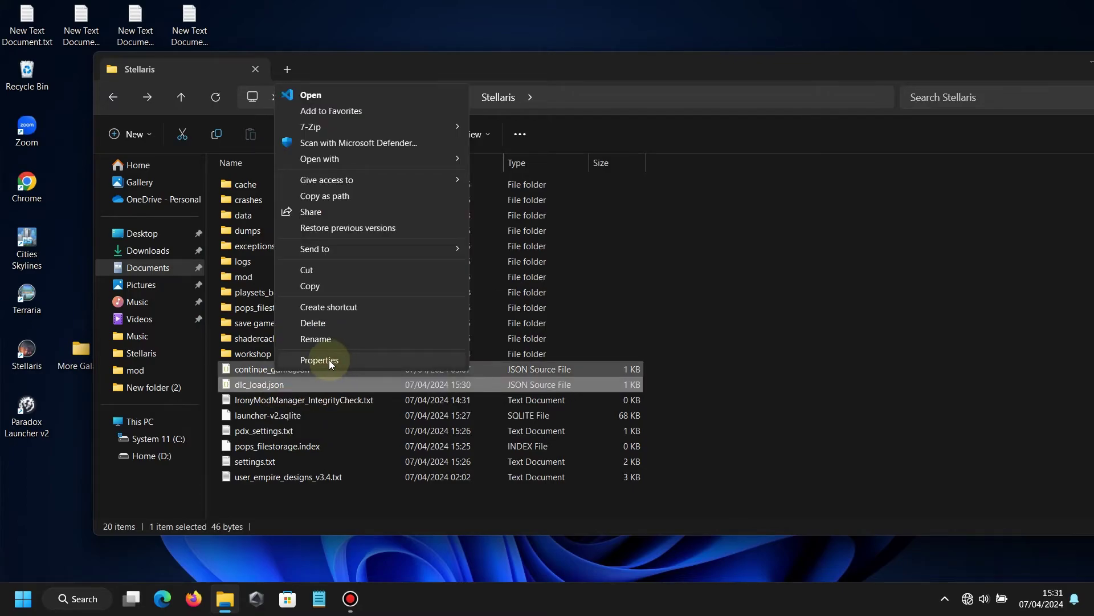
{"action": "left_click", "coordinate": [329, 360]}
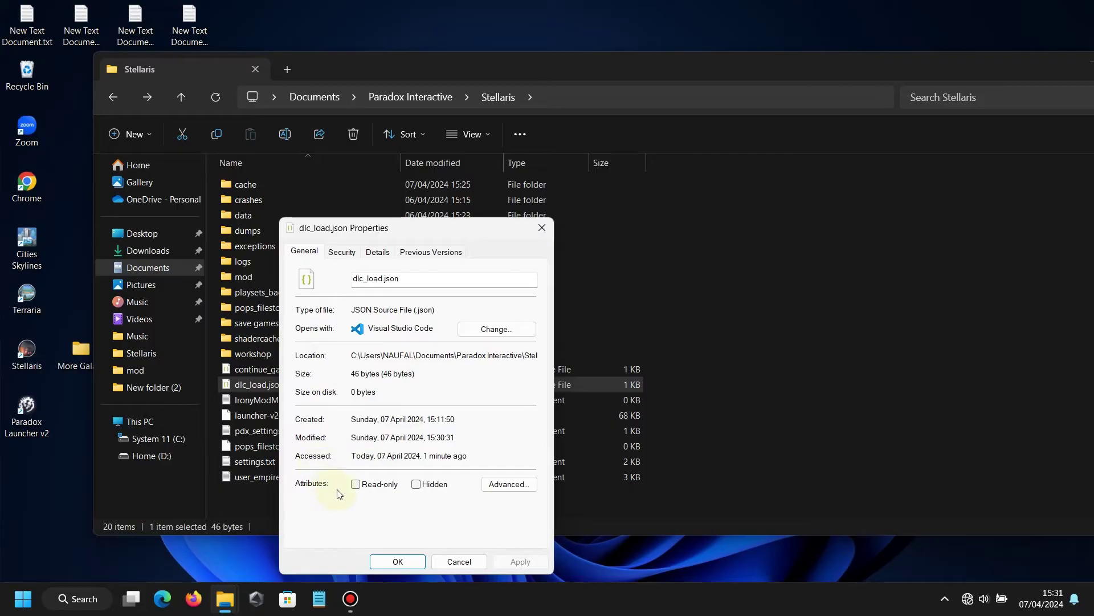
{"action": "left_click", "coordinate": [356, 484]}
{"action": "left_click", "coordinate": [535, 560]}
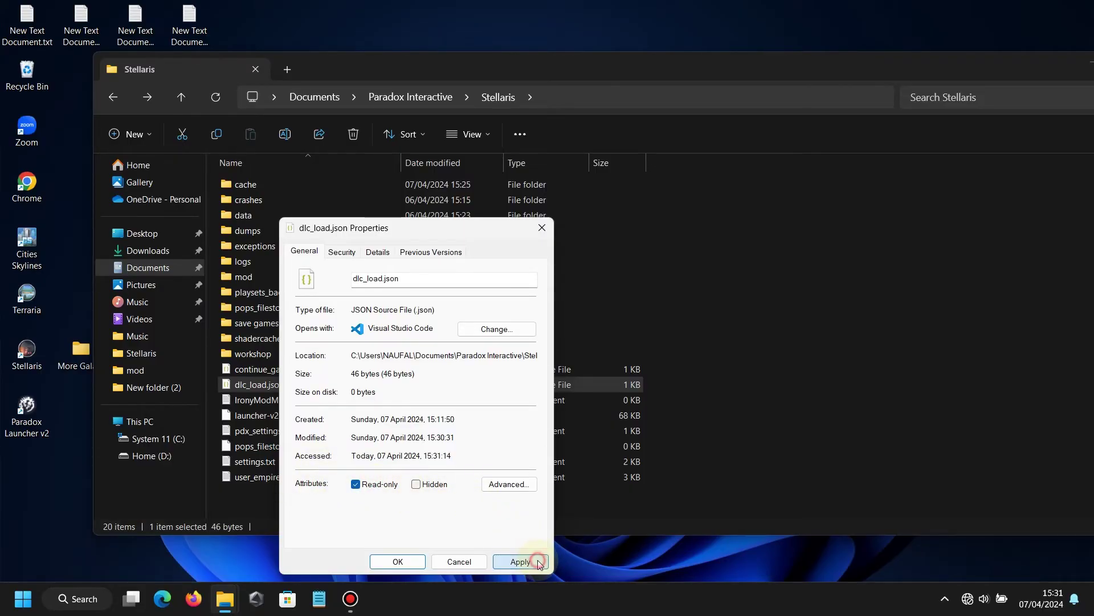
Deny the SYSTEM group Write permission on dlc_load.json and accept the deny entry
{"action": "left_click", "coordinate": [342, 252]}
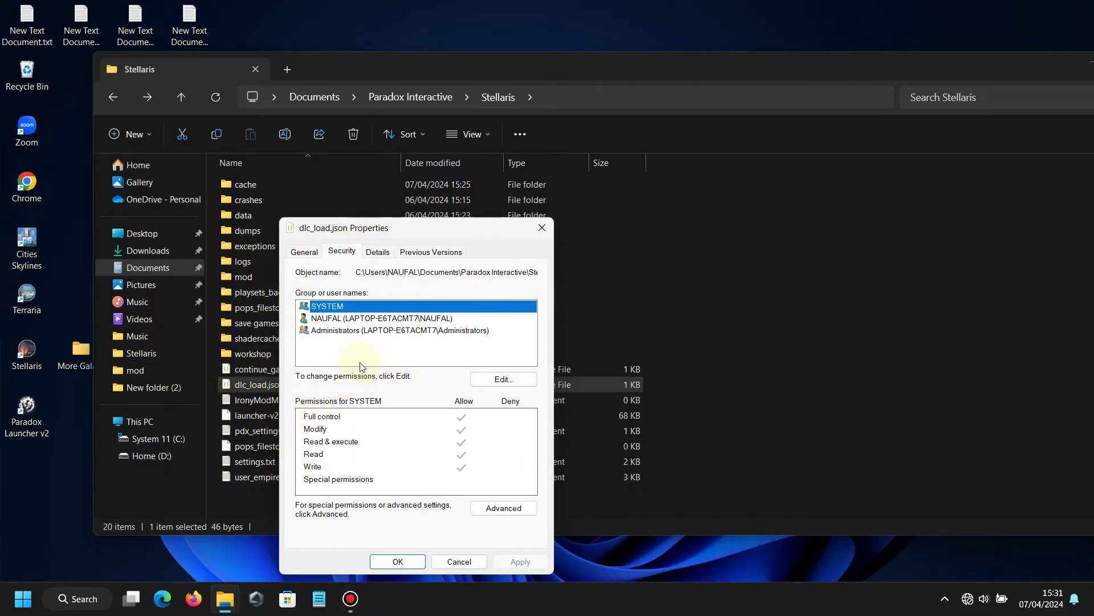
{"action": "left_click", "coordinate": [501, 379]}
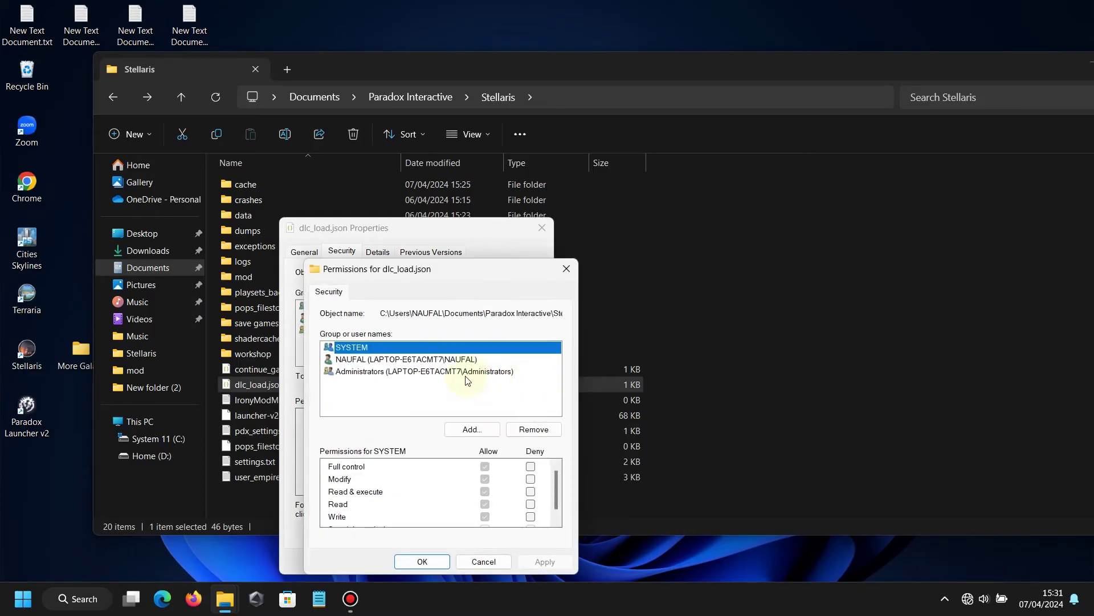
{"action": "scroll", "coordinate": [386, 516], "scroll_direction": "down", "scroll_amount": 1}
{"action": "scroll", "coordinate": [365, 502], "scroll_direction": "up", "scroll_amount": 1}
{"action": "scroll", "coordinate": [358, 485], "scroll_direction": "down", "scroll_amount": 1}
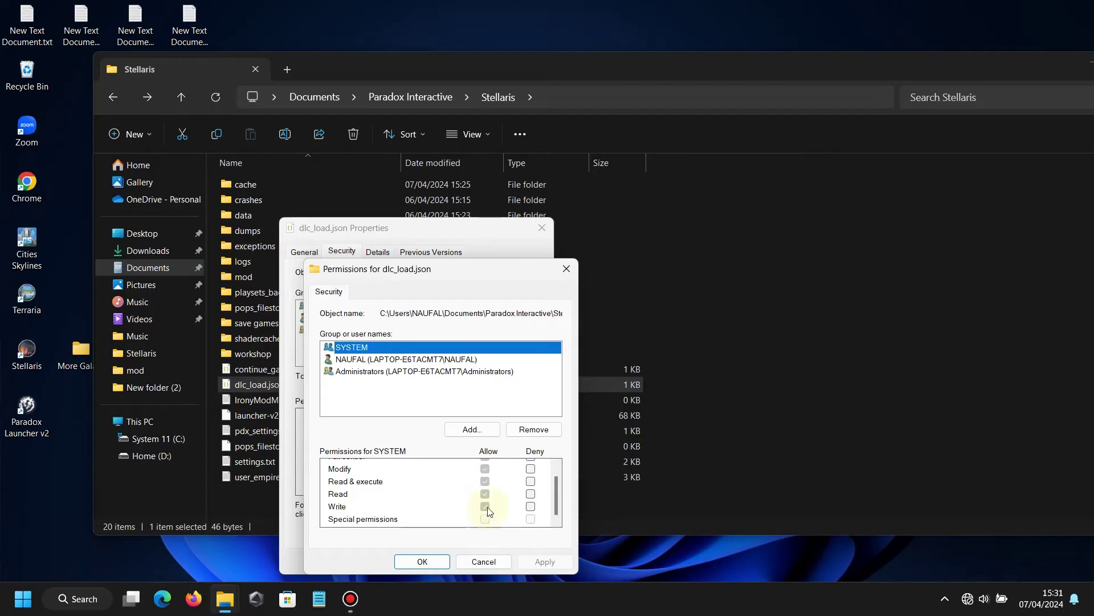
{"action": "left_click", "coordinate": [529, 506]}
{"action": "left_click", "coordinate": [542, 561]}
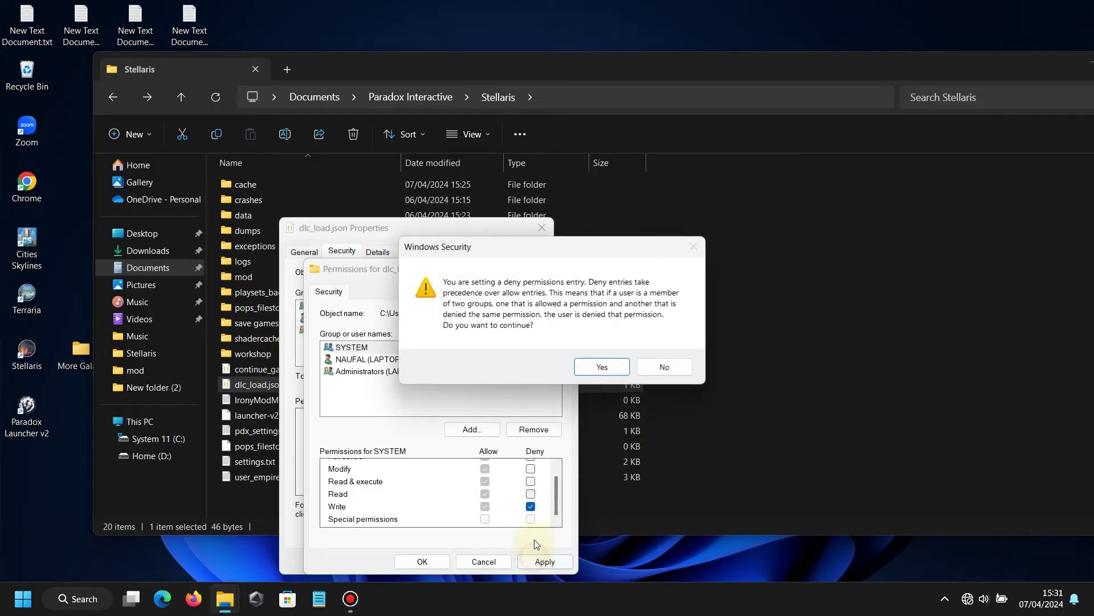
{"action": "left_click", "coordinate": [610, 367]}
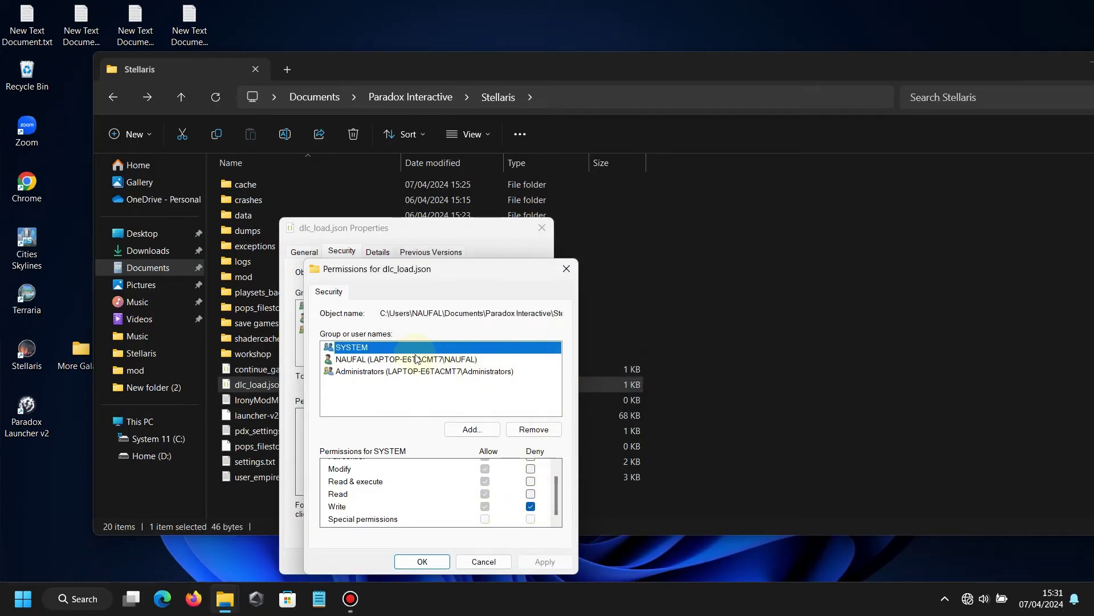
Deny Write permission on dlc_load.json for the personal user account and for the Administrators group
{"action": "left_click", "coordinate": [409, 359]}
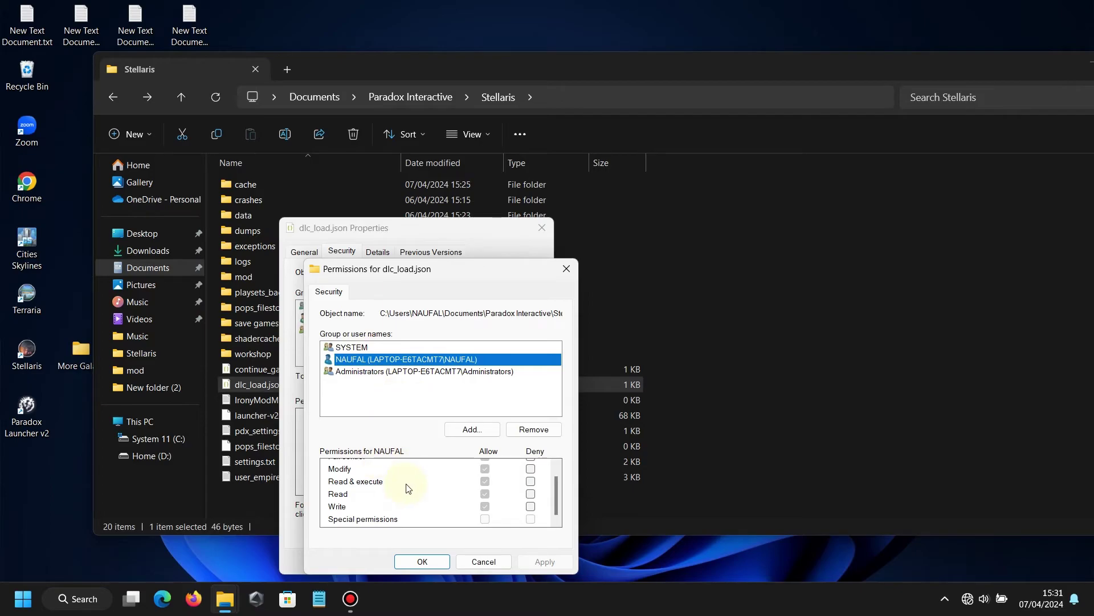
{"action": "left_click", "coordinate": [530, 506]}
{"action": "left_click", "coordinate": [545, 562]}
{"action": "left_click", "coordinate": [358, 371]}
{"action": "left_click", "coordinate": [530, 506]}
{"action": "left_click", "coordinate": [545, 562]}
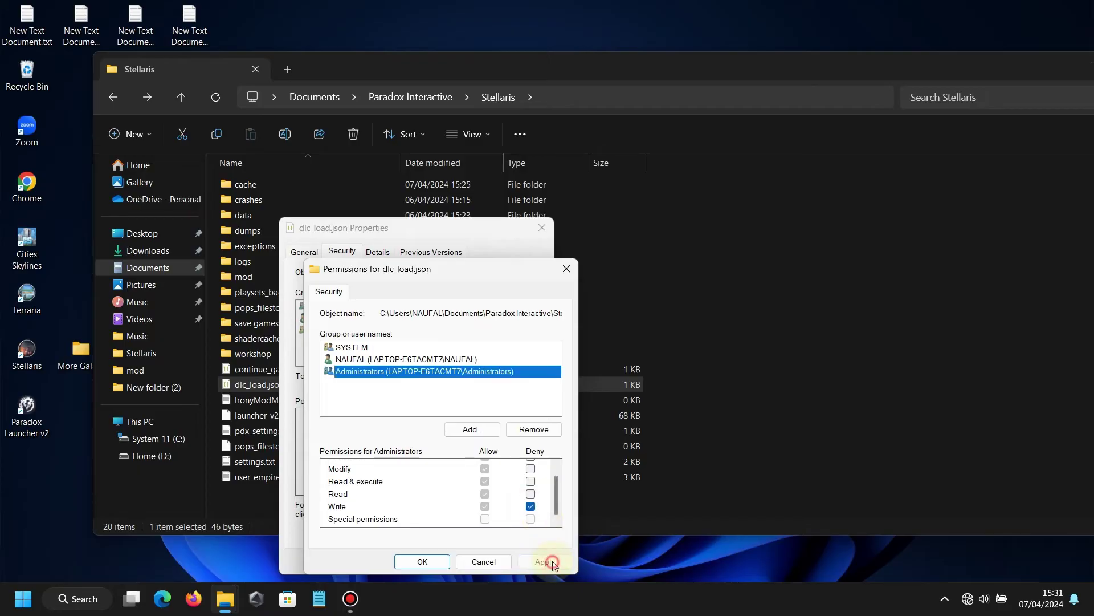
Check the Write permission of SYSTEM, the user account and Administrators, and confirm the permissions and file properties
{"action": "left_click", "coordinate": [353, 348]}
{"action": "left_click", "coordinate": [352, 359]}
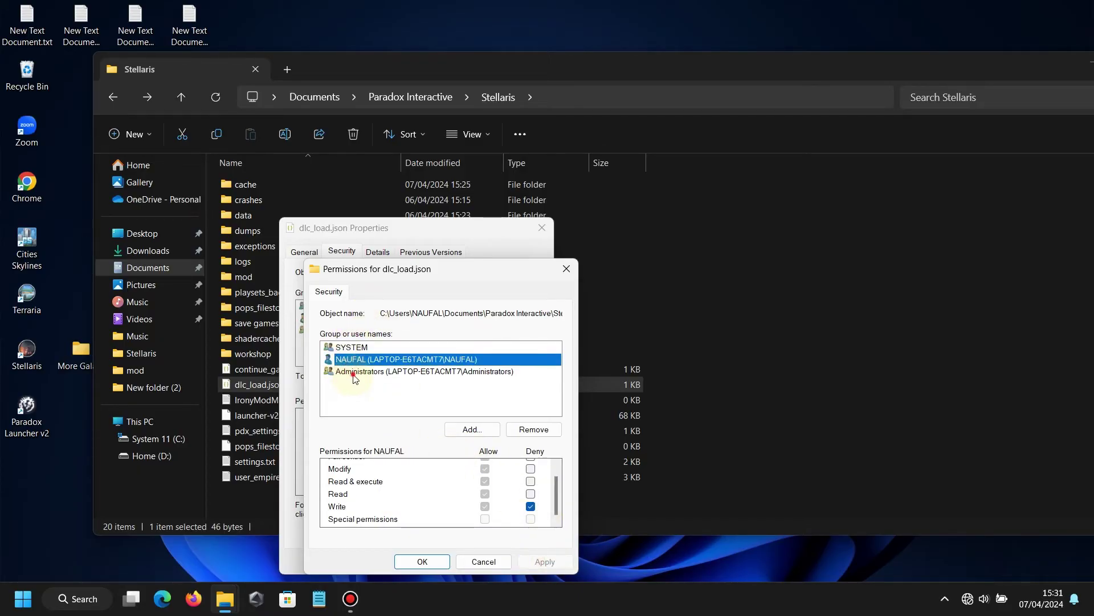
{"action": "left_click", "coordinate": [356, 372]}
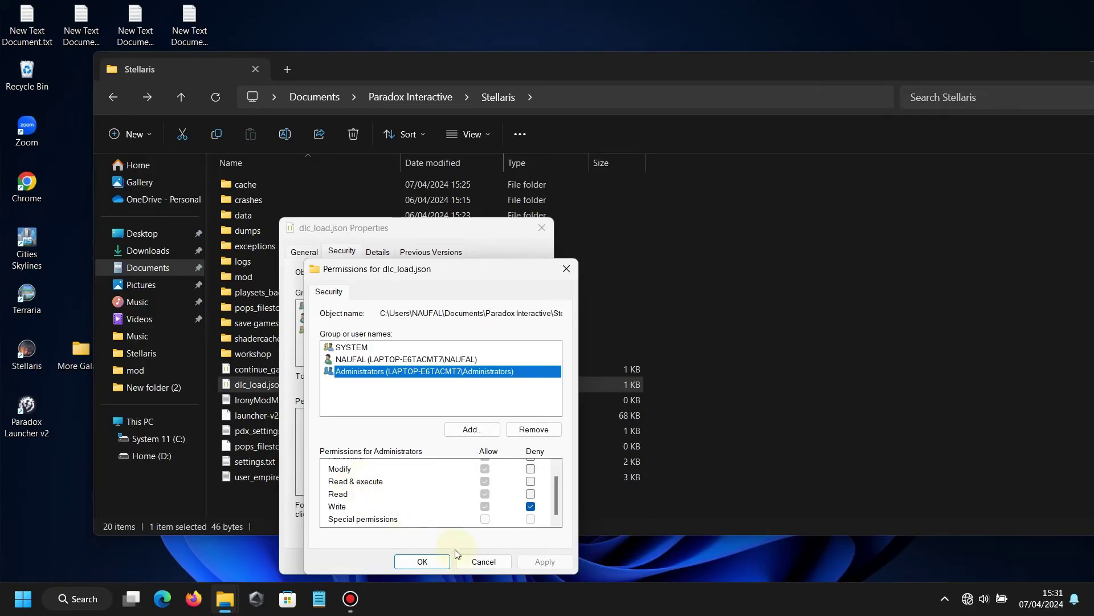
{"action": "left_click", "coordinate": [441, 561]}
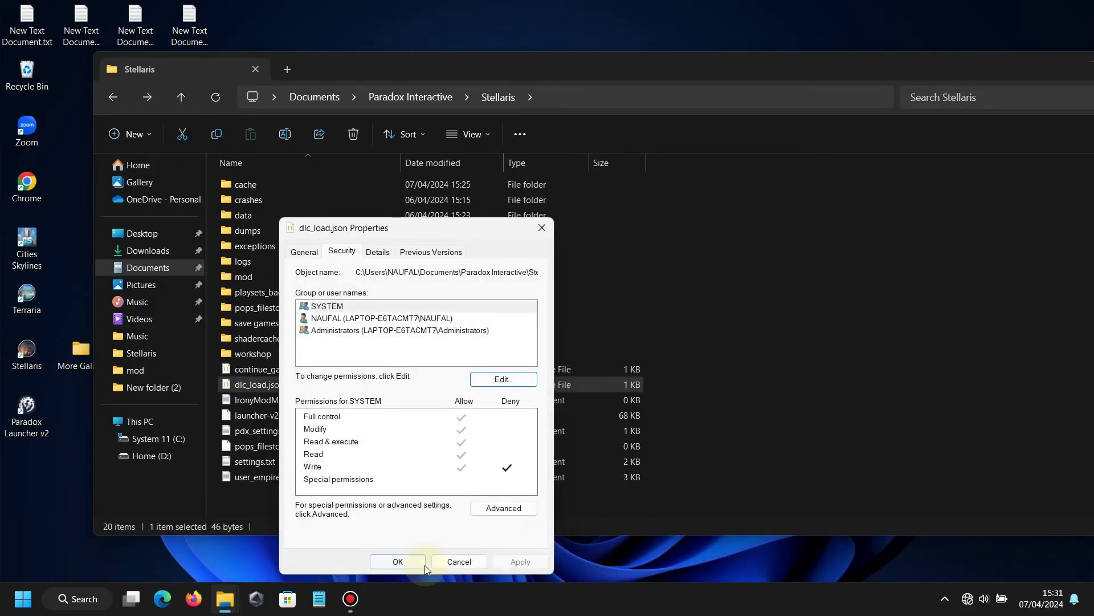
{"action": "left_click", "coordinate": [398, 561]}
Reopen dlc_load.json in the code editor to check its enabled_mods entry
{"action": "double_click", "coordinate": [276, 385]}
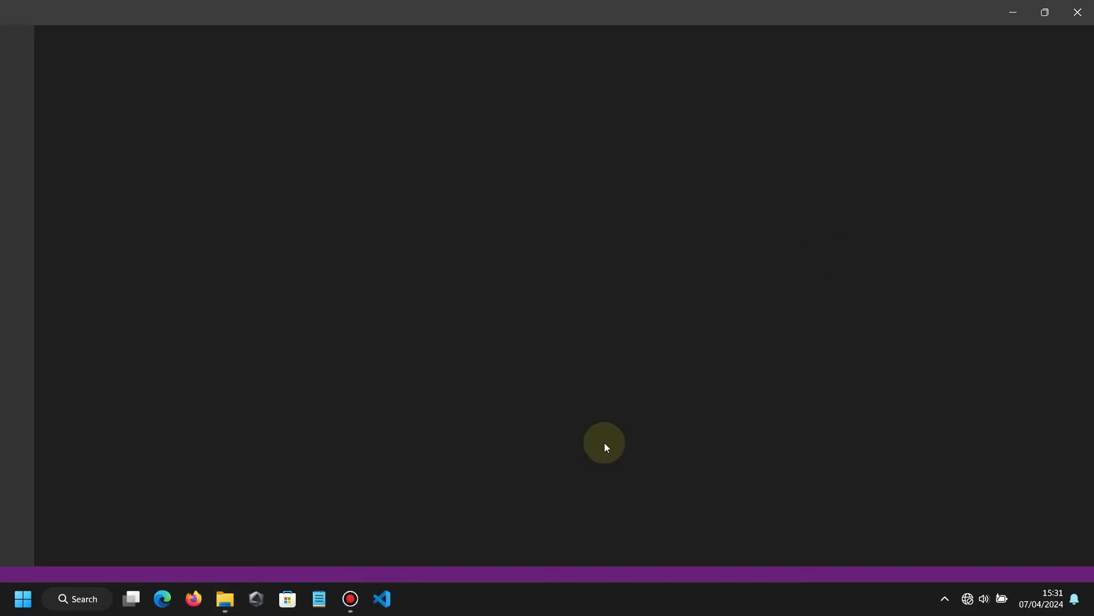
{"action": "key", "text": "ctrl+a"}
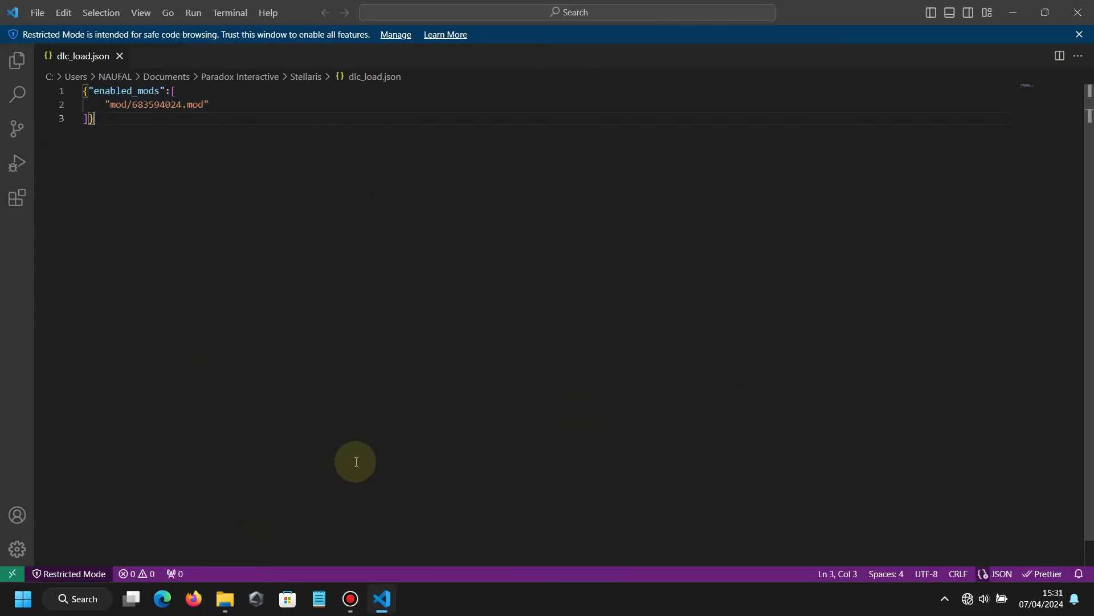
{"action": "left_click", "coordinate": [41, 248]}
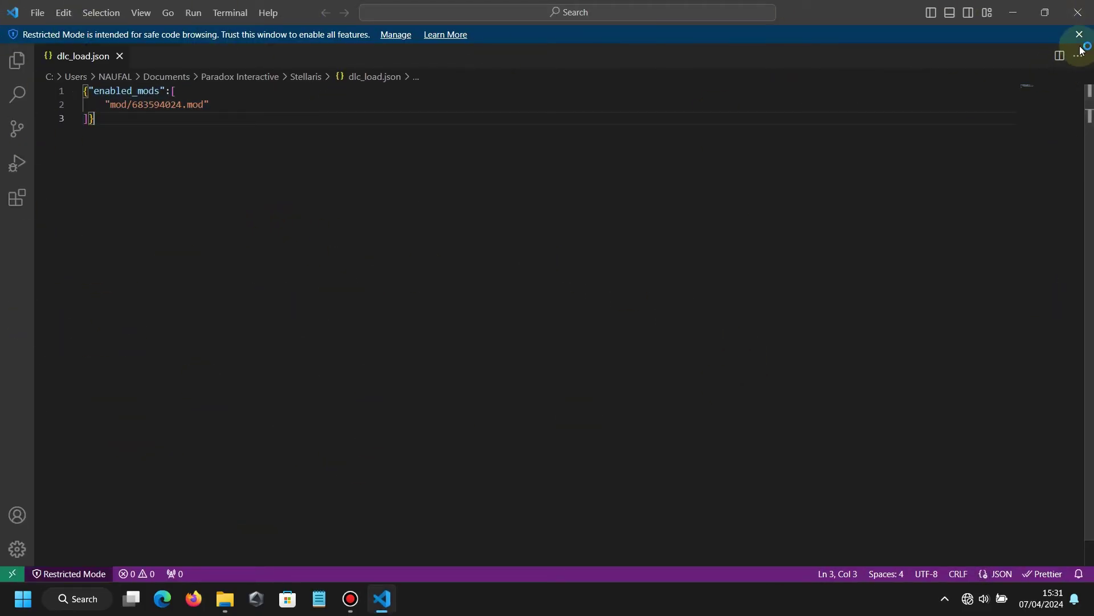
{"action": "key", "text": "ctrl+a"}
{"action": "left_click", "coordinate": [449, 422]}
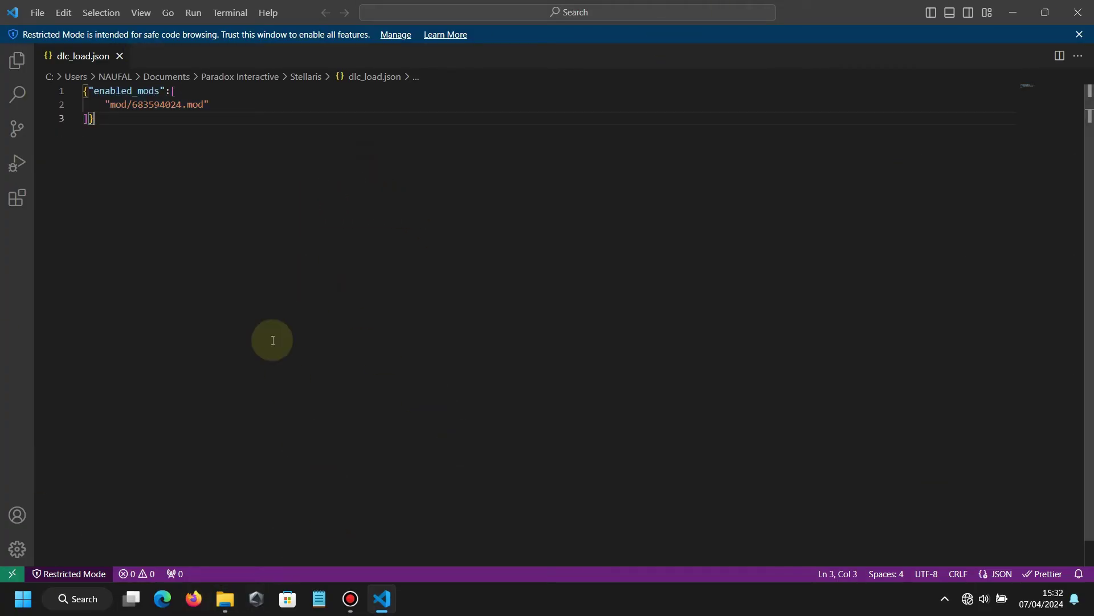
{"action": "left_click", "coordinate": [211, 105]}
{"action": "type", "text": "sadadsad"}
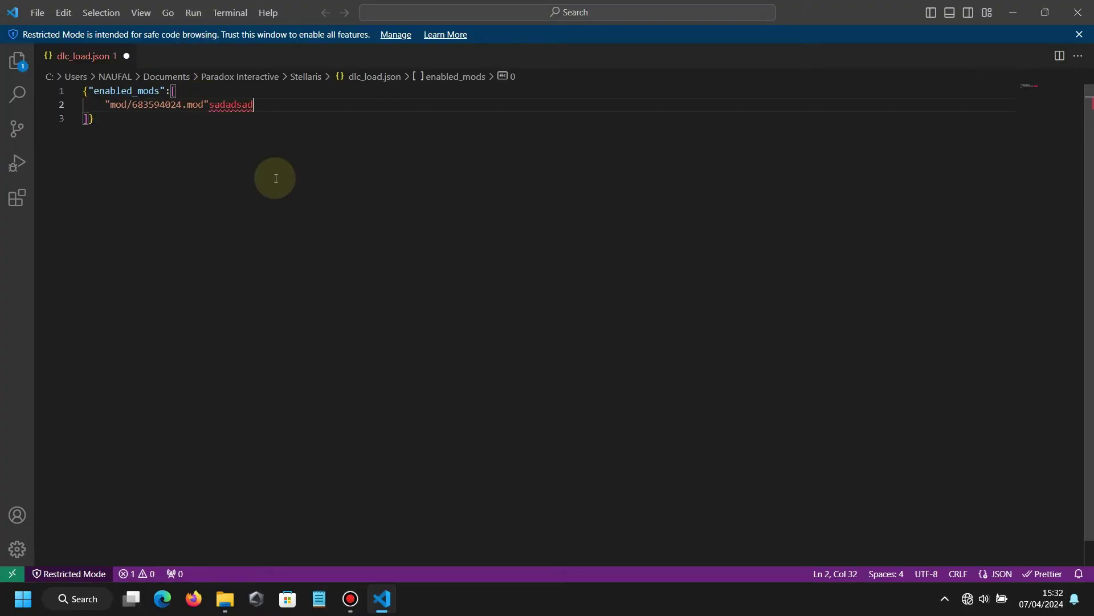
{"action": "type", "text": "jdJAhnsdo"}
{"action": "key", "text": "BackSpace"}
{"action": "key", "text": "BackSpace"}
{"action": "key", "text": "BackSpace"}
{"action": "key", "text": "BackSpace"}
{"action": "key", "text": "BackSpace"}
{"action": "key", "text": "BackSpace"}
{"action": "key", "text": "BackSpace"}
{"action": "key", "text": "BackSpace"}
{"action": "key", "text": "BackSpace"}
{"action": "key", "text": "BackSpace"}
{"action": "key", "text": "BackSpace"}
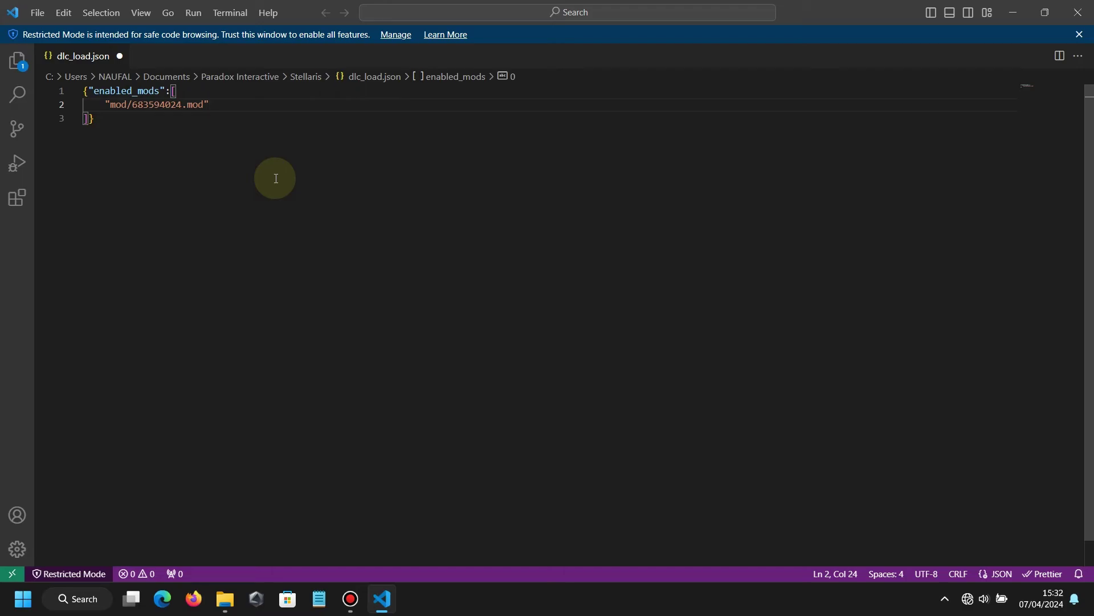
Close the code editor and start the game from the Stellaris launcher
{"action": "left_click", "coordinate": [1078, 12]}
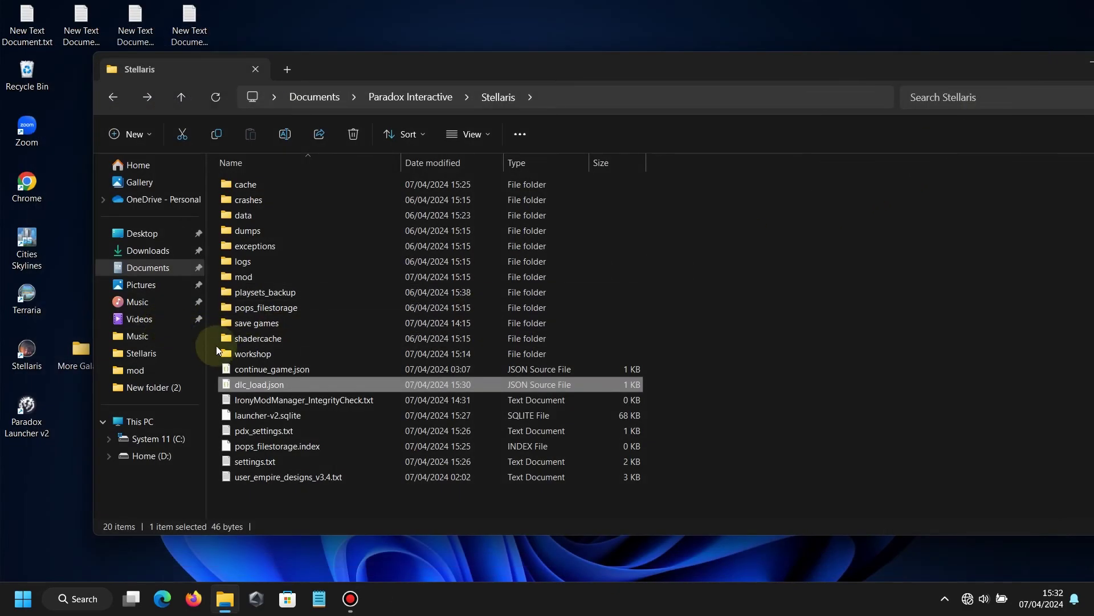
{"action": "left_click", "coordinate": [33, 368]}
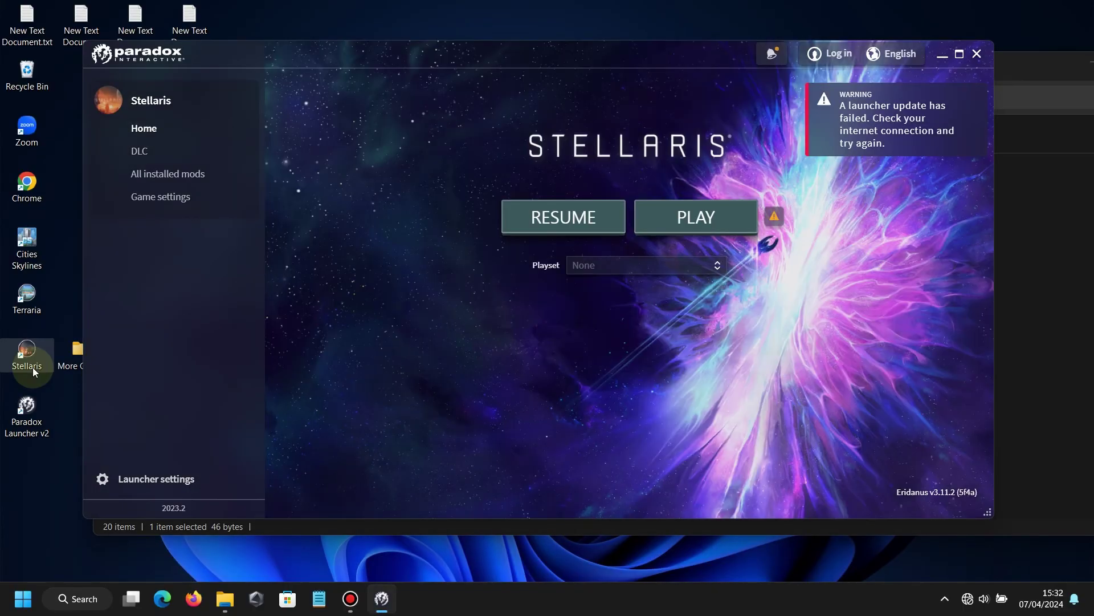
{"action": "mouse_move", "coordinate": [775, 220]}
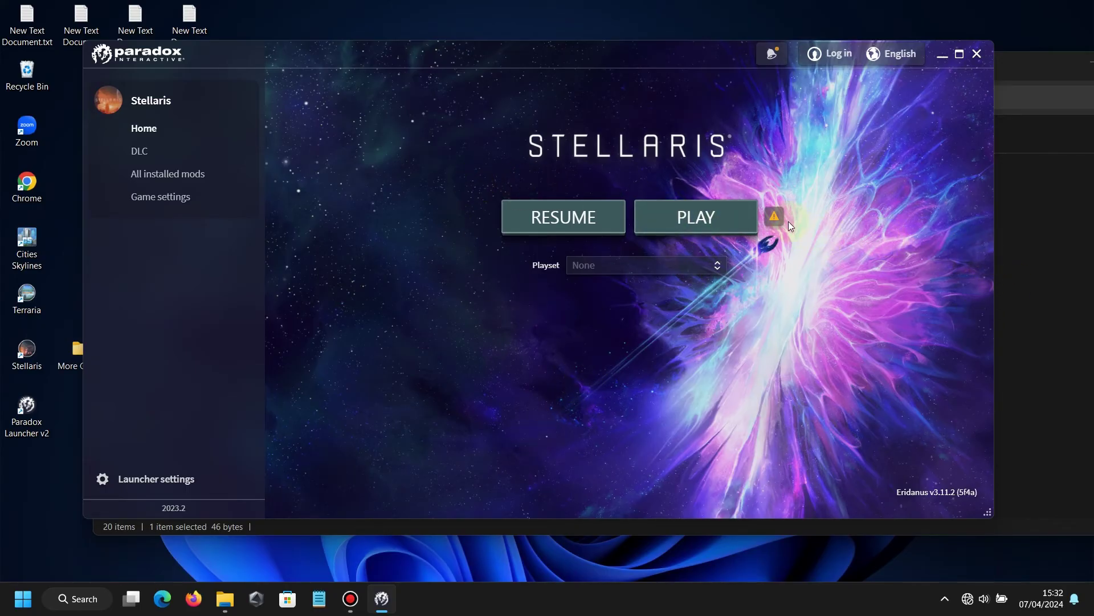
{"action": "left_click", "coordinate": [1024, 215]}
{"action": "left_click", "coordinate": [258, 390]}
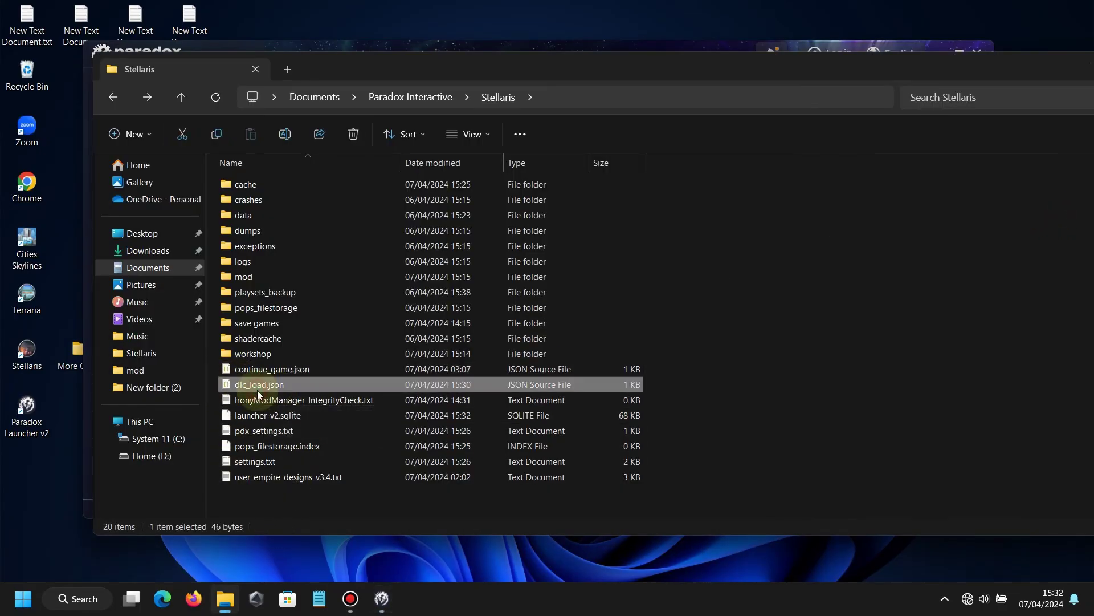
{"action": "left_click", "coordinate": [27, 366]}
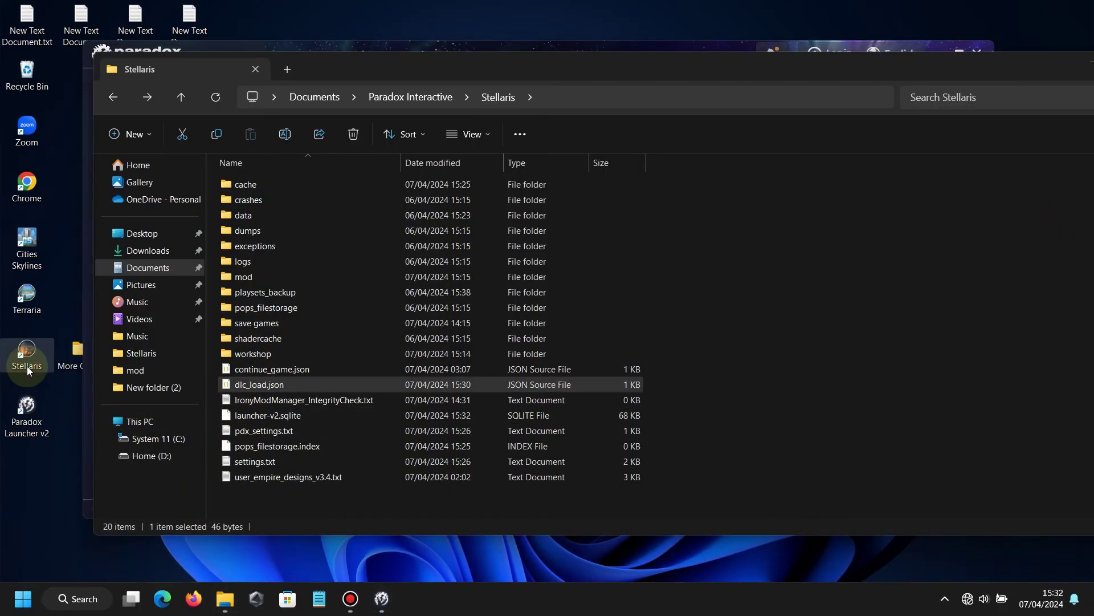
{"action": "left_click", "coordinate": [377, 603]}
{"action": "left_click", "coordinate": [706, 211]}
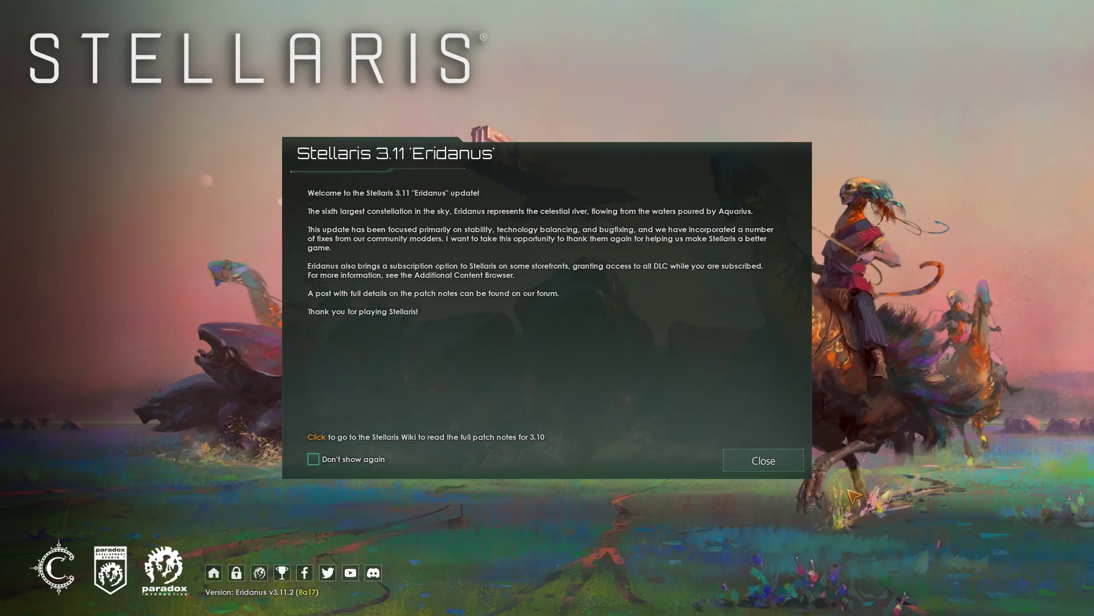
Dismiss the Stellaris 3.11 'Eridanus' message and begin a new game up to its Game Details settings
{"action": "left_click", "coordinate": [764, 460]}
{"action": "left_click", "coordinate": [81, 152]}
{"action": "left_click", "coordinate": [798, 493]}
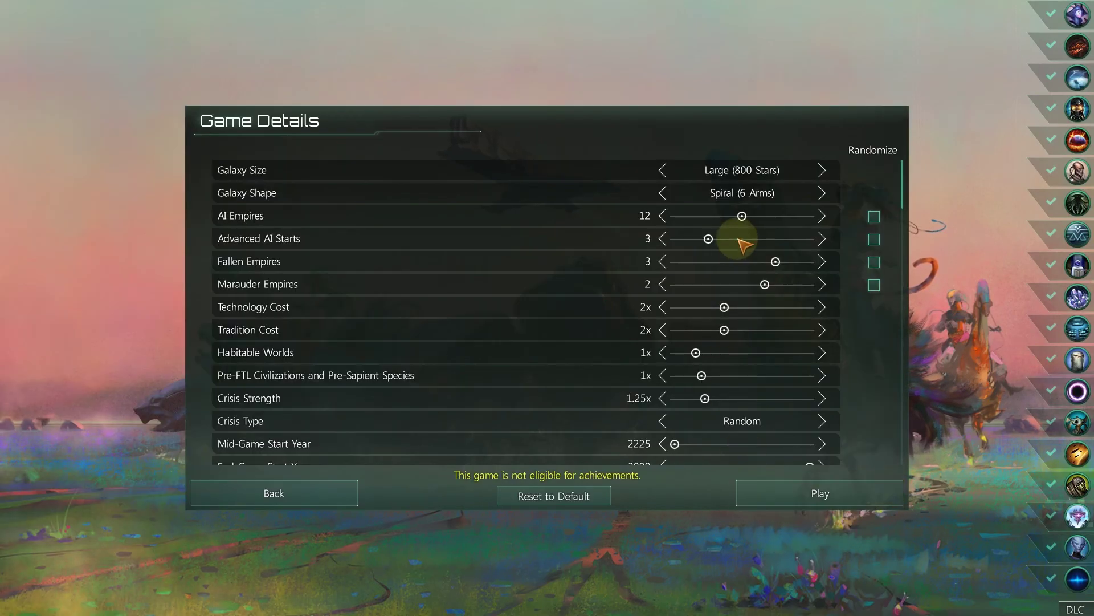
Go through the available Galaxy Size options up to Overkill (25000 Stars)
{"action": "left_click", "coordinate": [822, 171]}
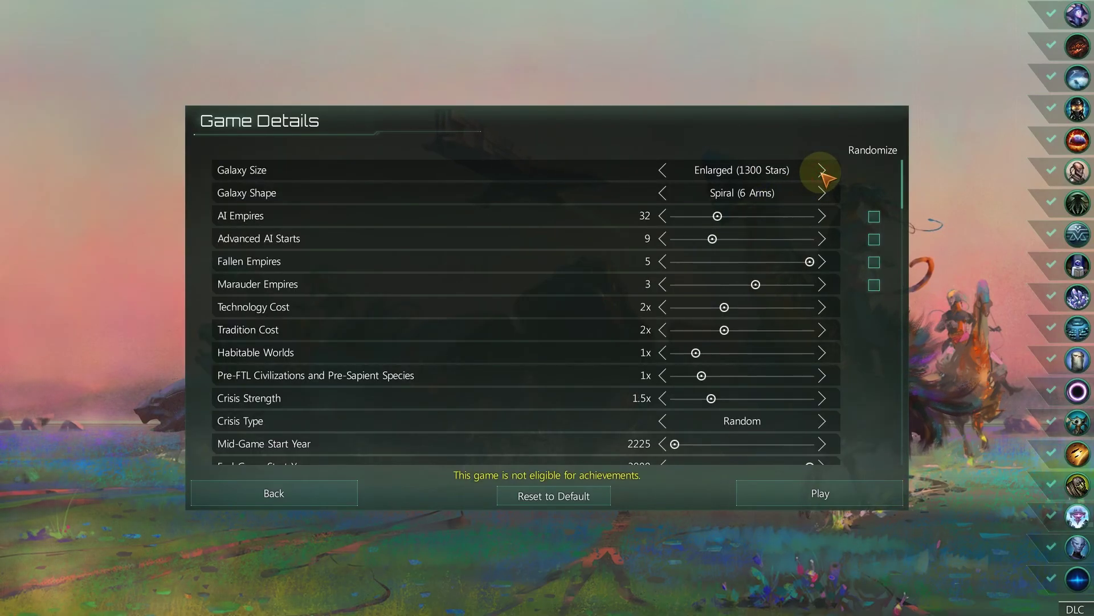
{"action": "left_click", "coordinate": [822, 171]}
{"action": "left_click", "coordinate": [822, 171]}
{"action": "left_click", "coordinate": [822, 171]}
{"action": "left_click", "coordinate": [822, 171]}
{"action": "left_click", "coordinate": [821, 171]}
{"action": "left_click", "coordinate": [822, 171]}
{"action": "left_click", "coordinate": [822, 171]}
{"action": "left_click", "coordinate": [822, 171]}
{"action": "left_click", "coordinate": [822, 171]}
{"action": "left_click", "coordinate": [822, 171]}
{"action": "left_click", "coordinate": [822, 171]}
{"action": "left_click", "coordinate": [822, 171]}
{"action": "left_click", "coordinate": [822, 171]}
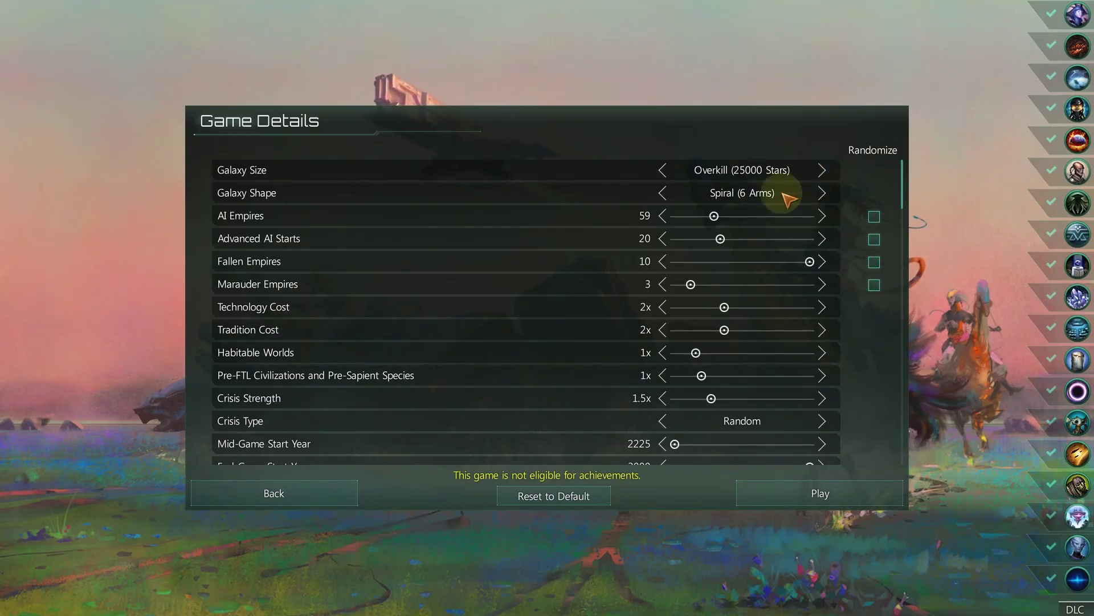
Set the Galaxy Size to Giant (2500 Stars) and start the new game
{"action": "left_click", "coordinate": [664, 170]}
{"action": "left_click", "coordinate": [664, 170]}
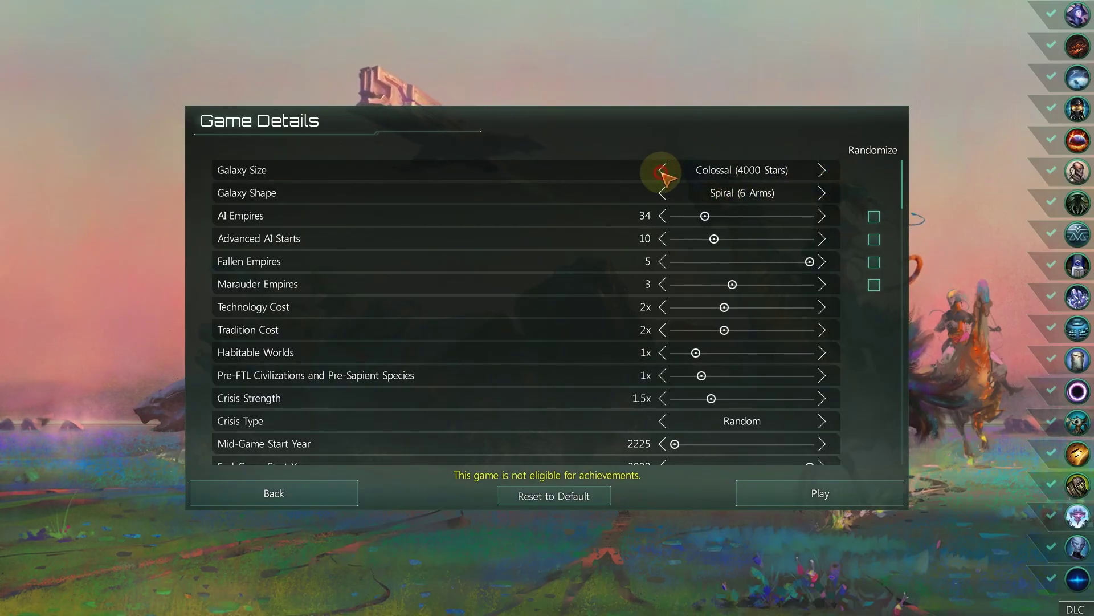
{"action": "left_click", "coordinate": [670, 168]}
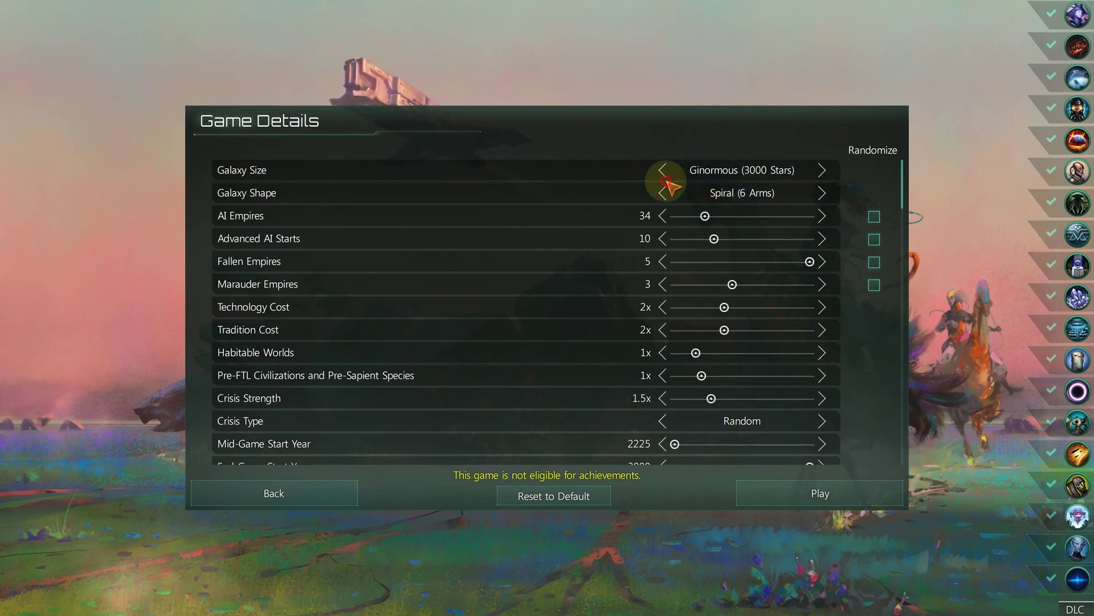
{"action": "left_click", "coordinate": [663, 171]}
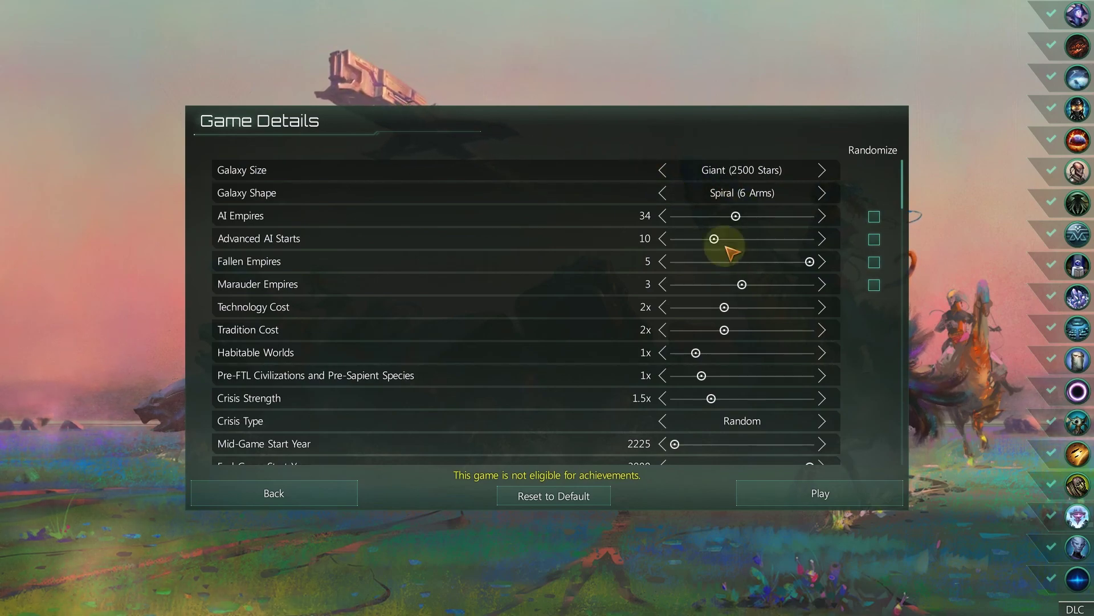
{"action": "left_click", "coordinate": [804, 493]}
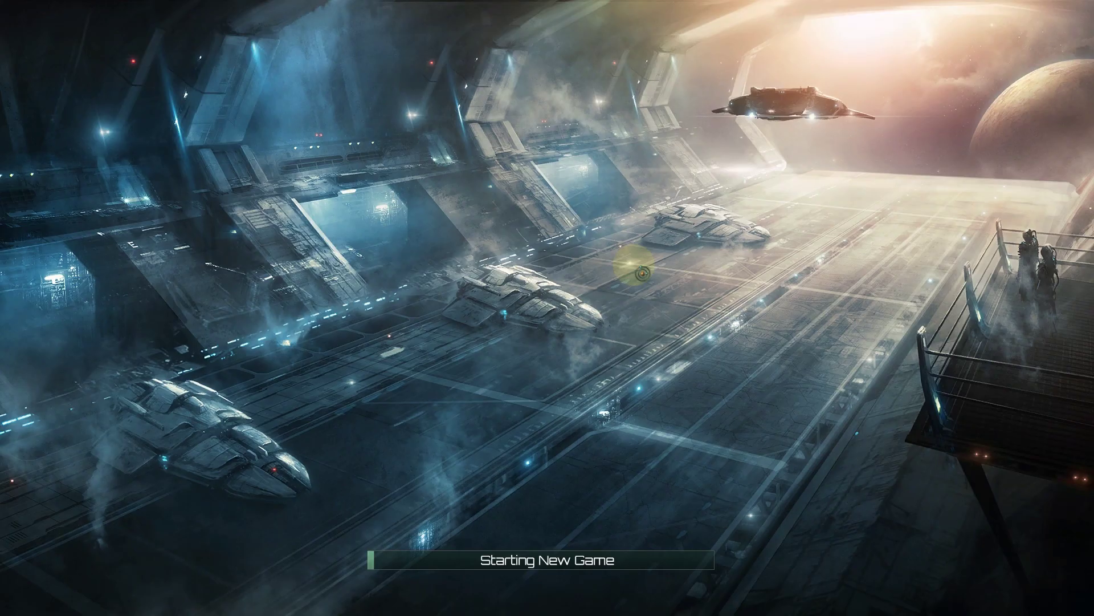
{"action": "key", "text": "alt+Tab"}
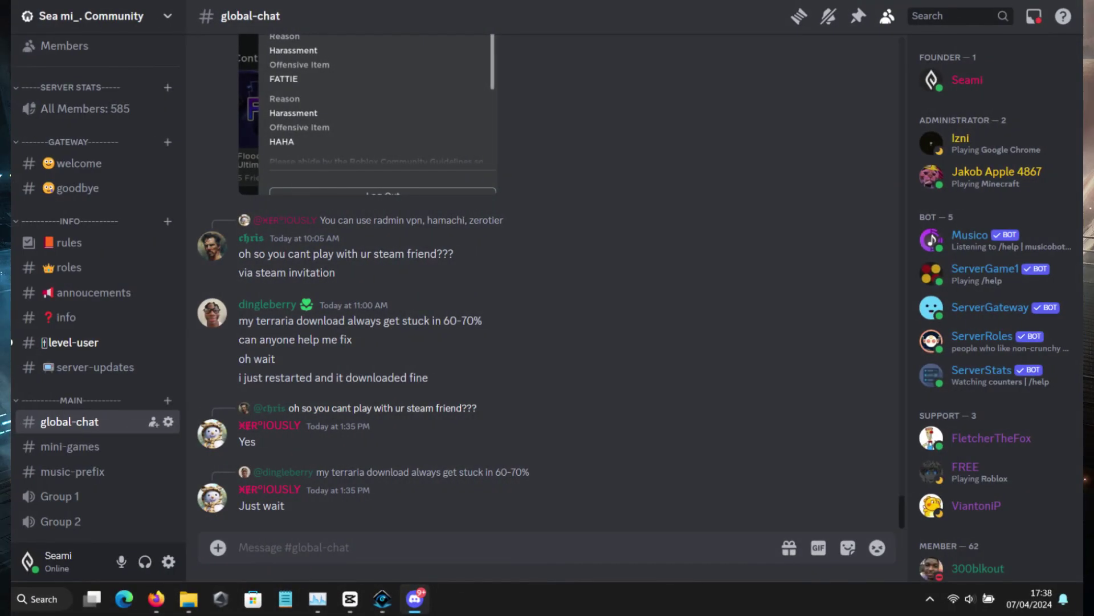